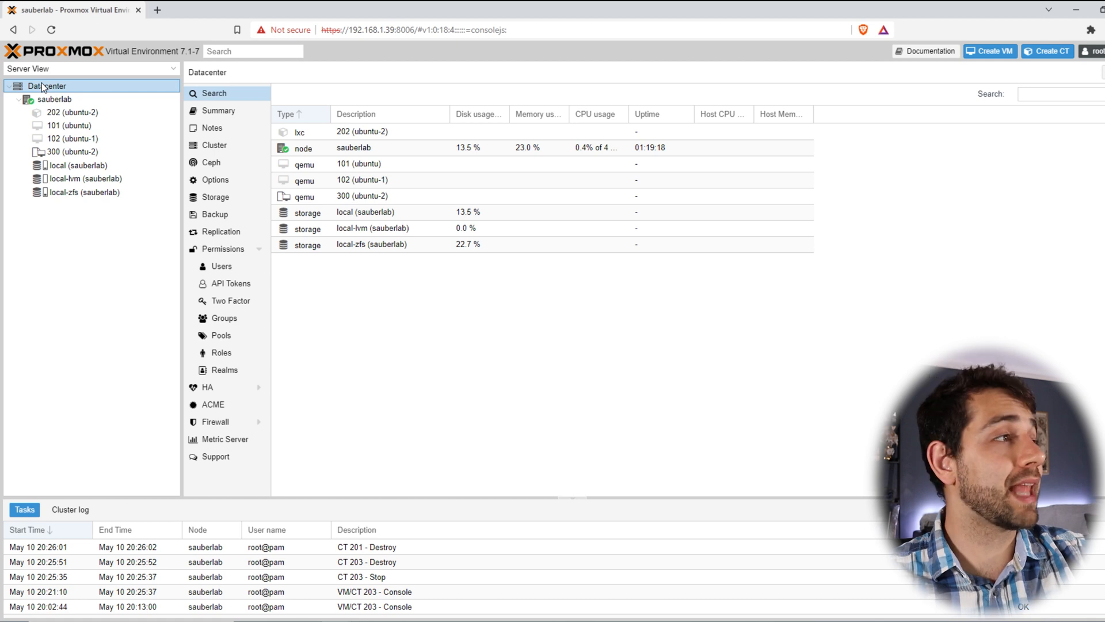
# Step: Review the sauberlab node overview and the summaries of VMs 300 and 102
pyautogui.click(63, 99)
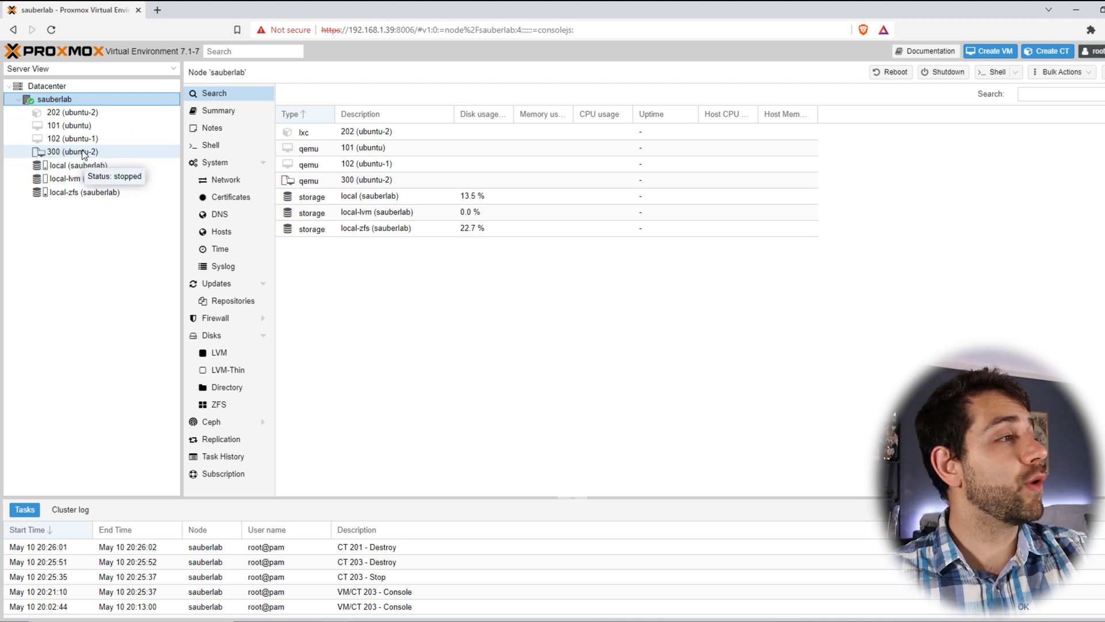
pyautogui.click(55, 154)
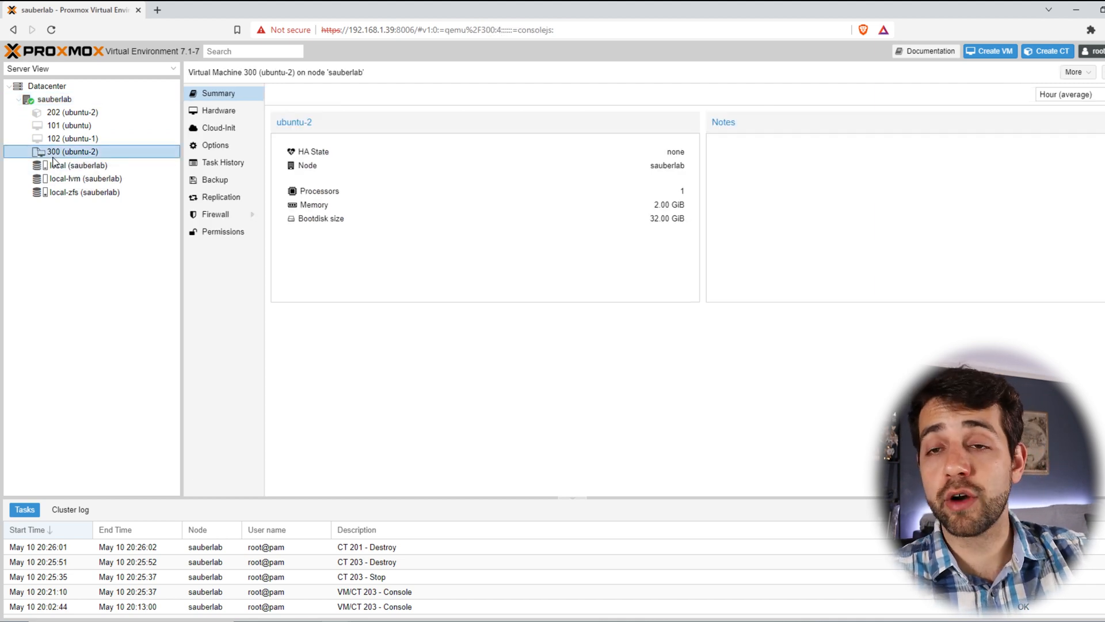
pyautogui.click(86, 140)
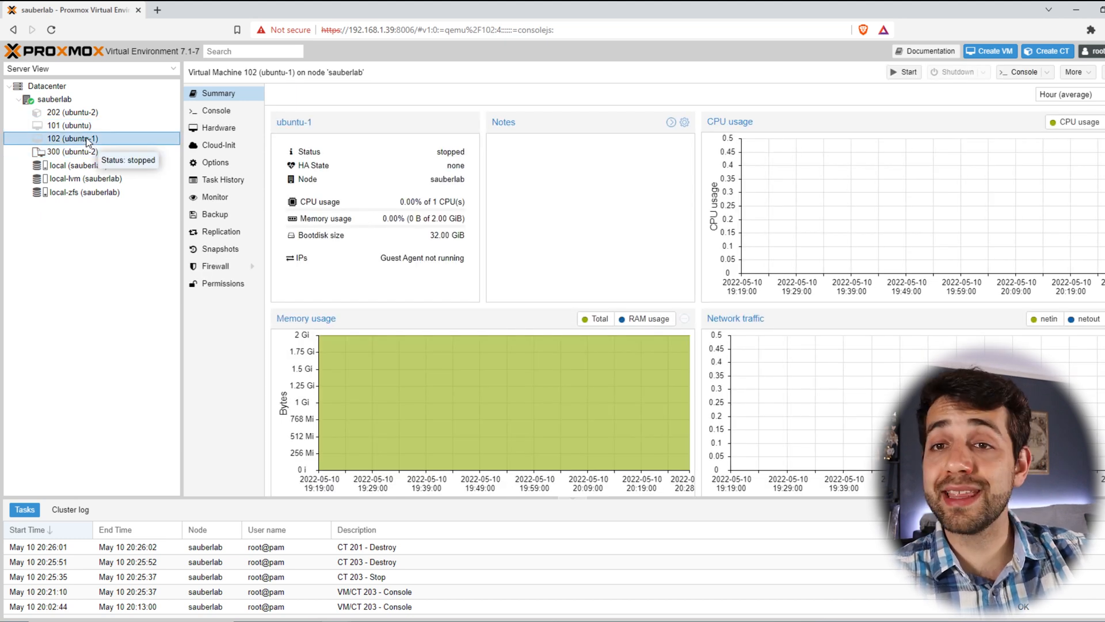
# Step: Compare local-zfs and local-lvm storage usage, then show container 202 (ubuntu-2)'s summary
pyautogui.click(86, 193)
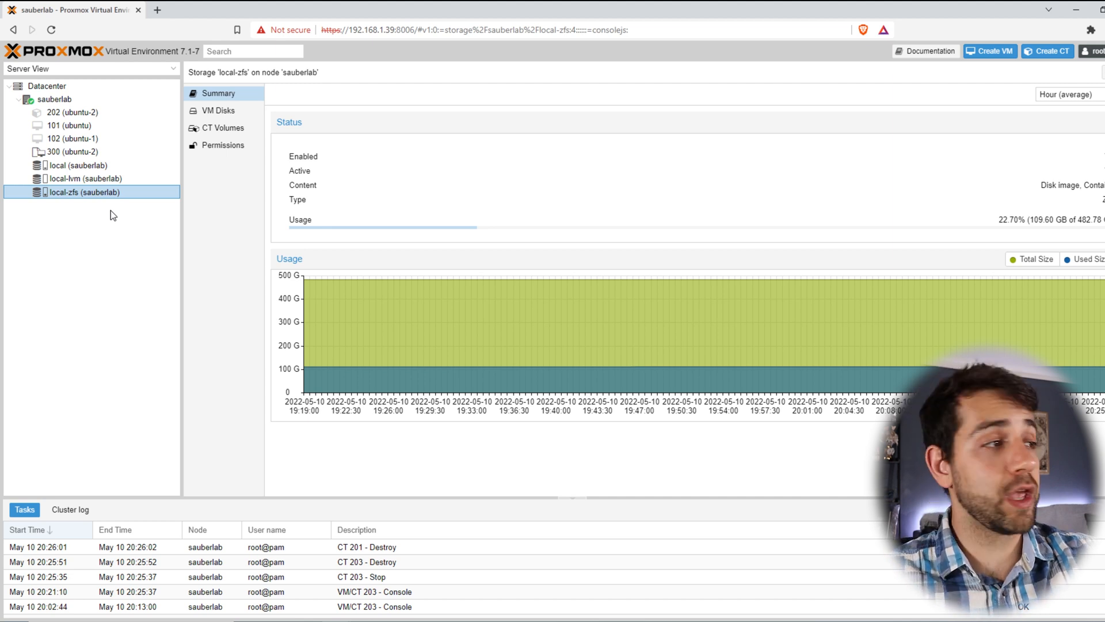
pyautogui.click(109, 182)
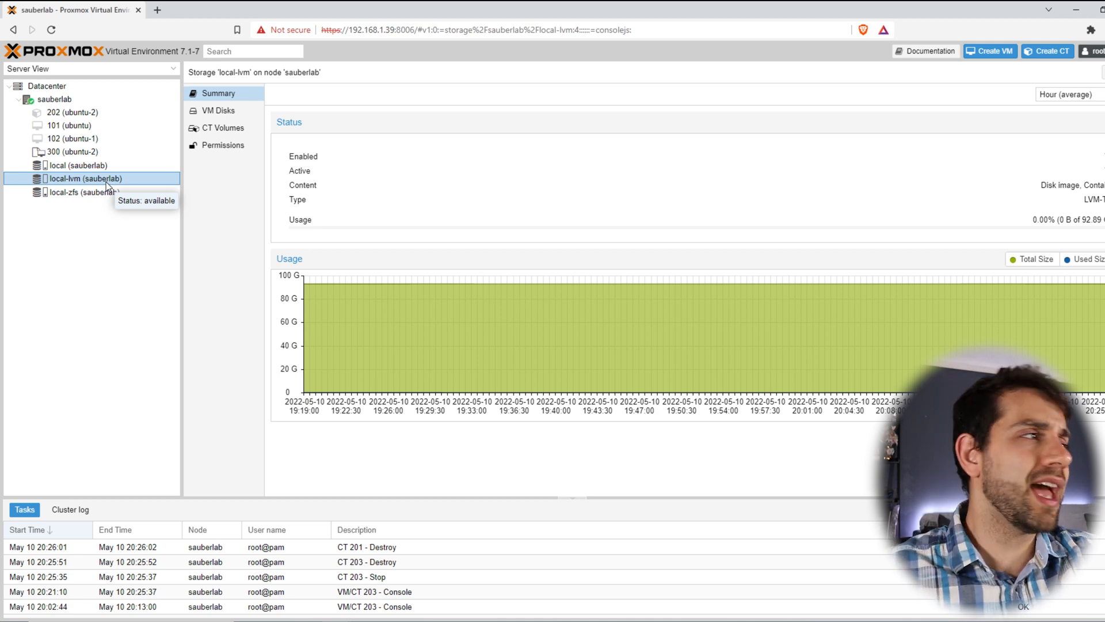
pyautogui.click(111, 192)
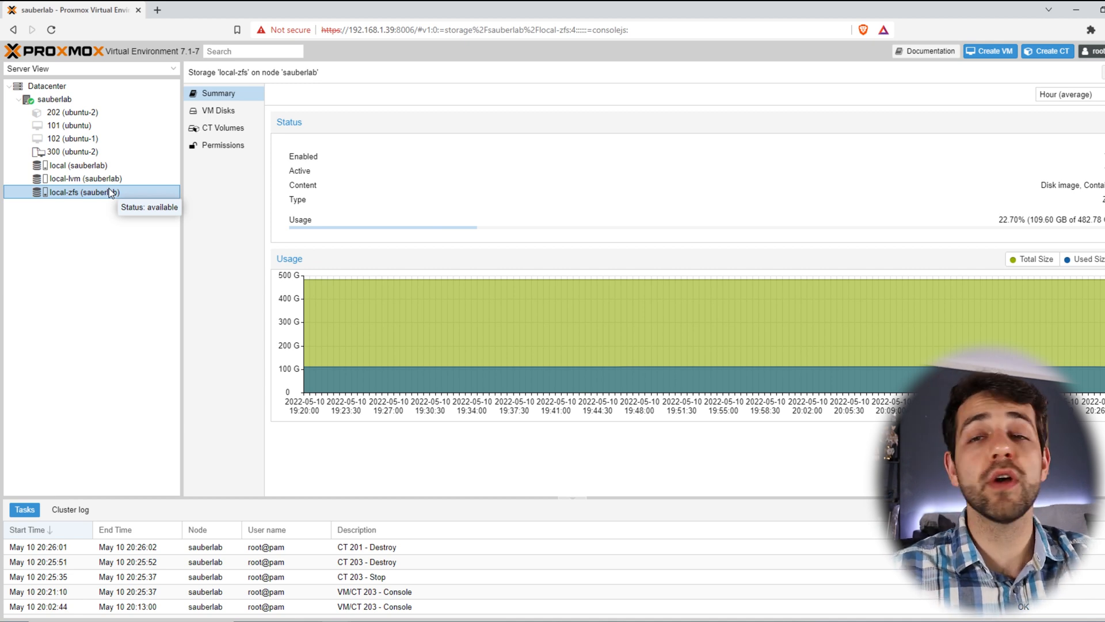
pyautogui.click(139, 175)
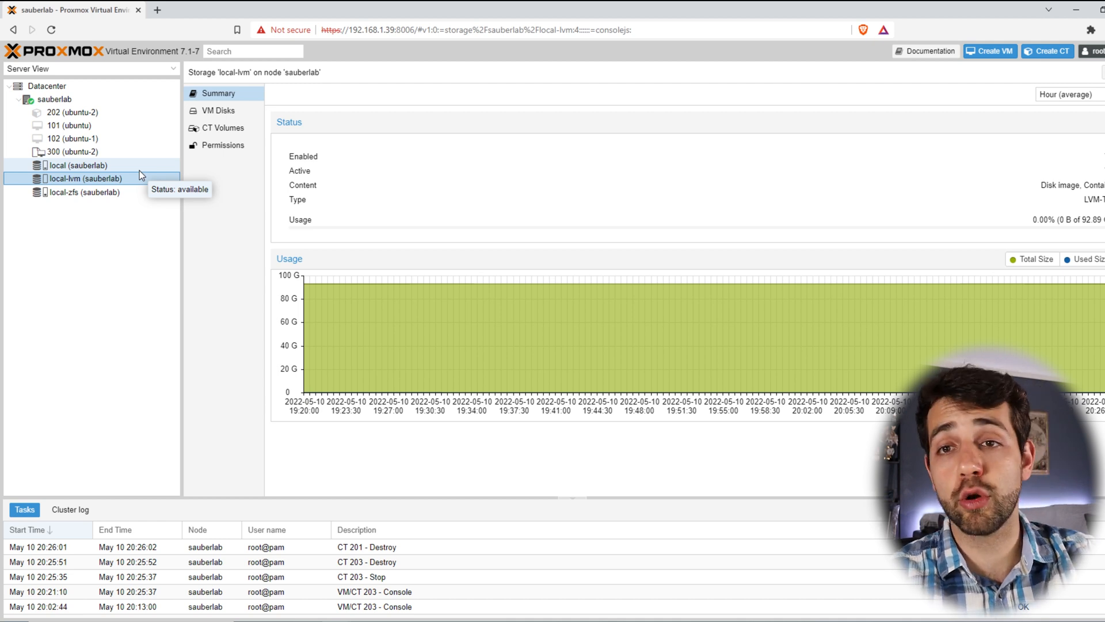
pyautogui.click(136, 112)
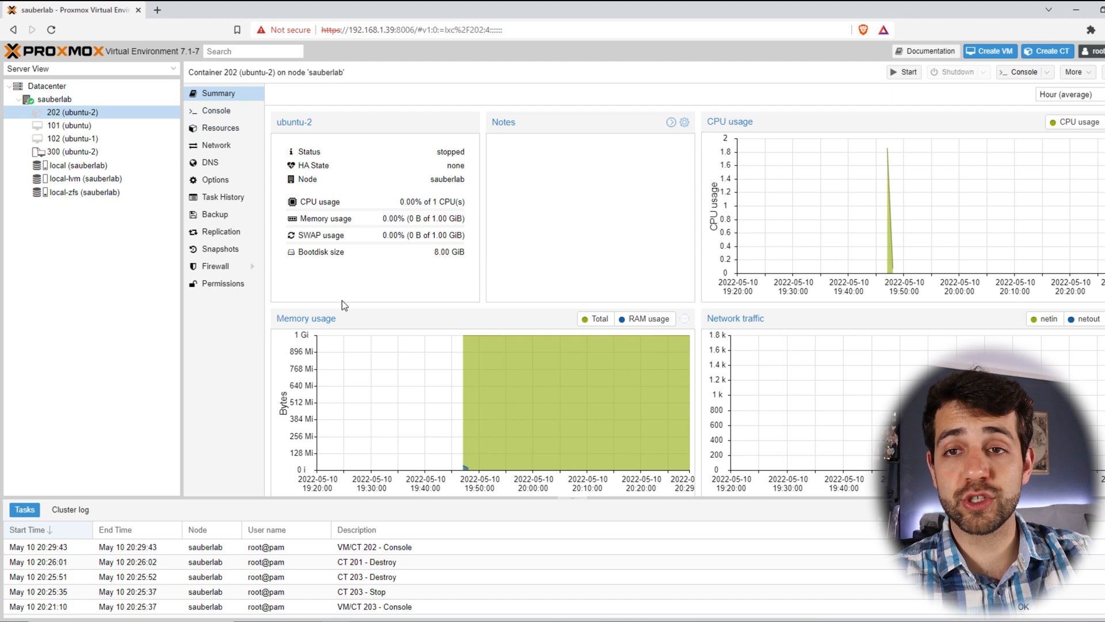
pyautogui.moveTo(401, 203); pyautogui.dragTo(460, 199)
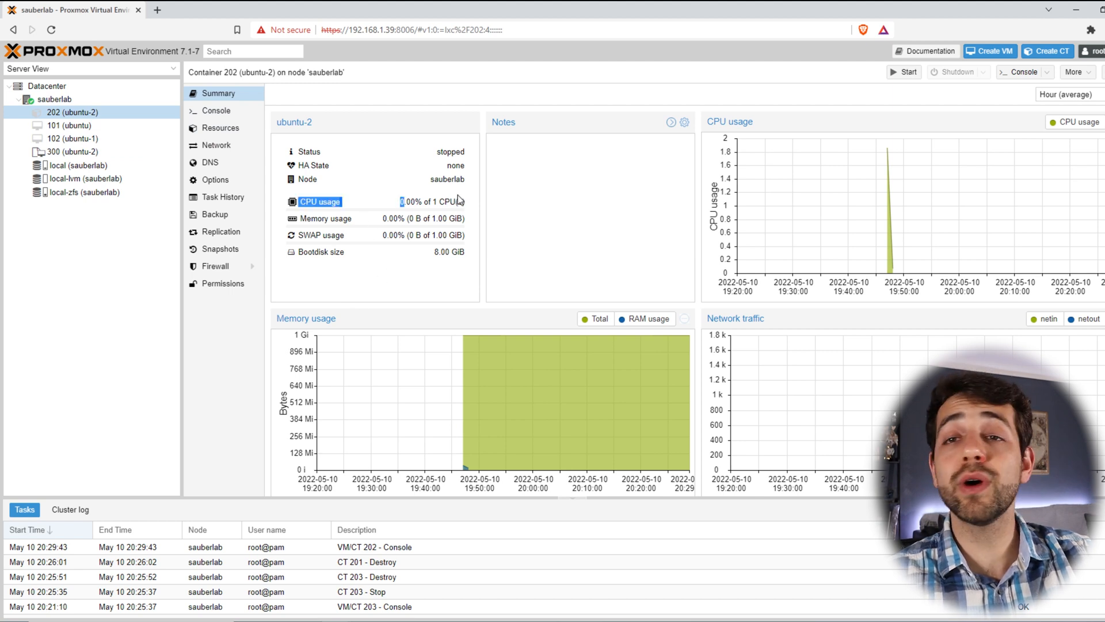
pyautogui.moveTo(382, 219); pyautogui.dragTo(472, 219)
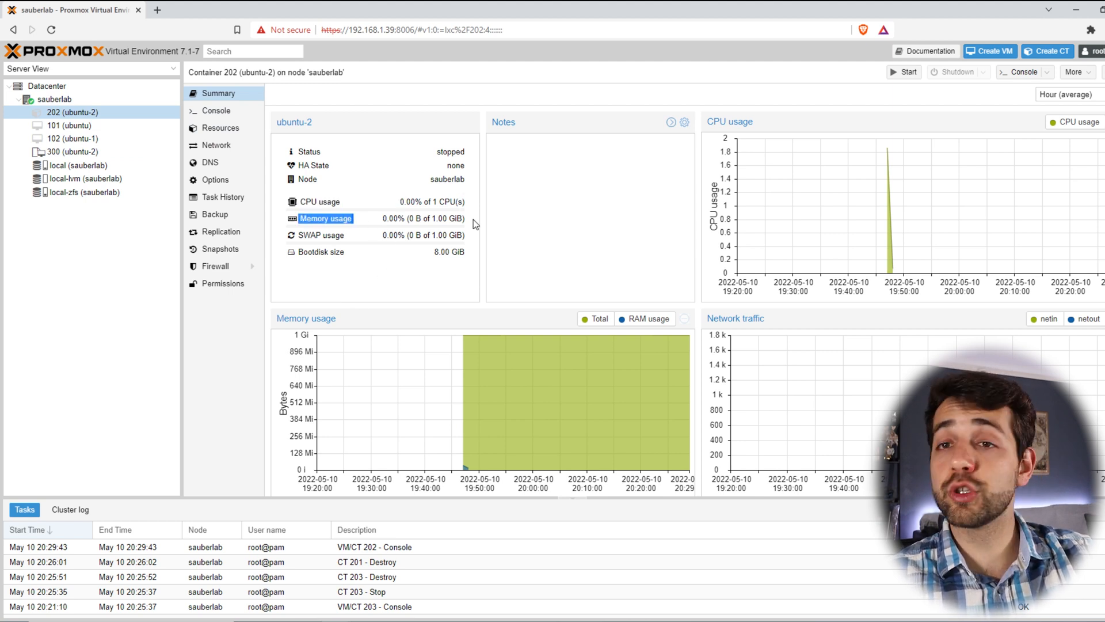
pyautogui.click(436, 228)
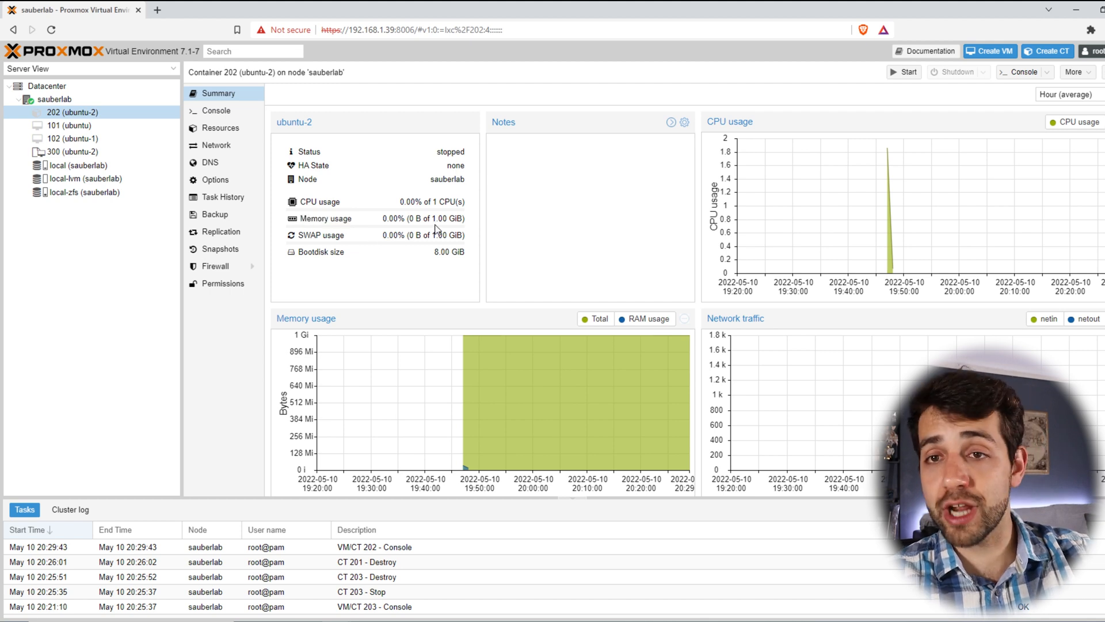
pyautogui.moveTo(298, 251); pyautogui.dragTo(421, 260)
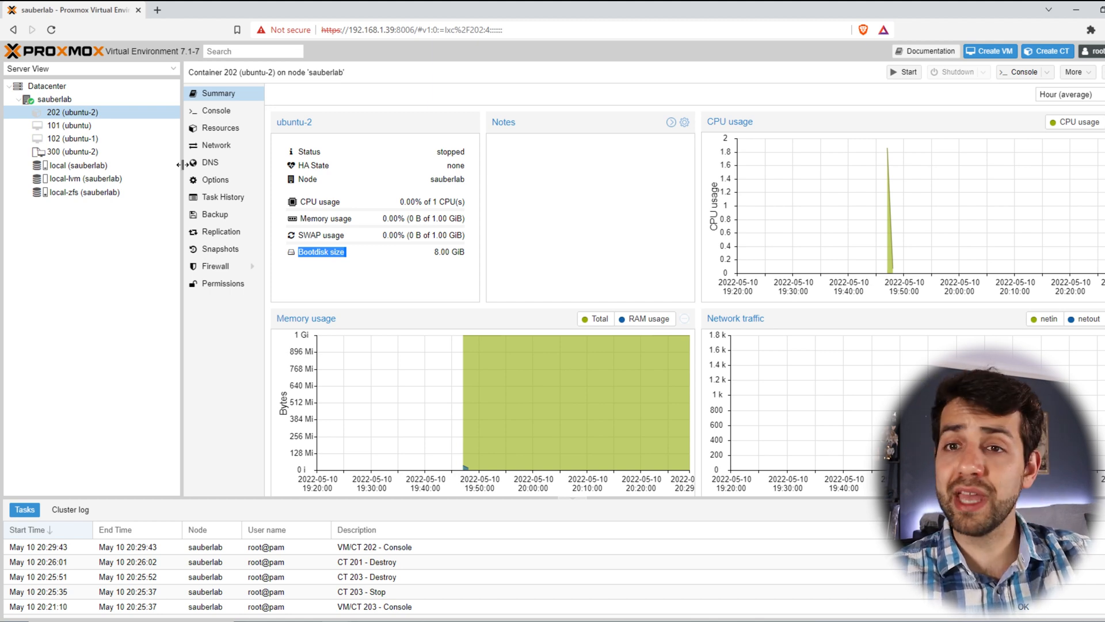
pyautogui.click(114, 293)
pyautogui.click(95, 137)
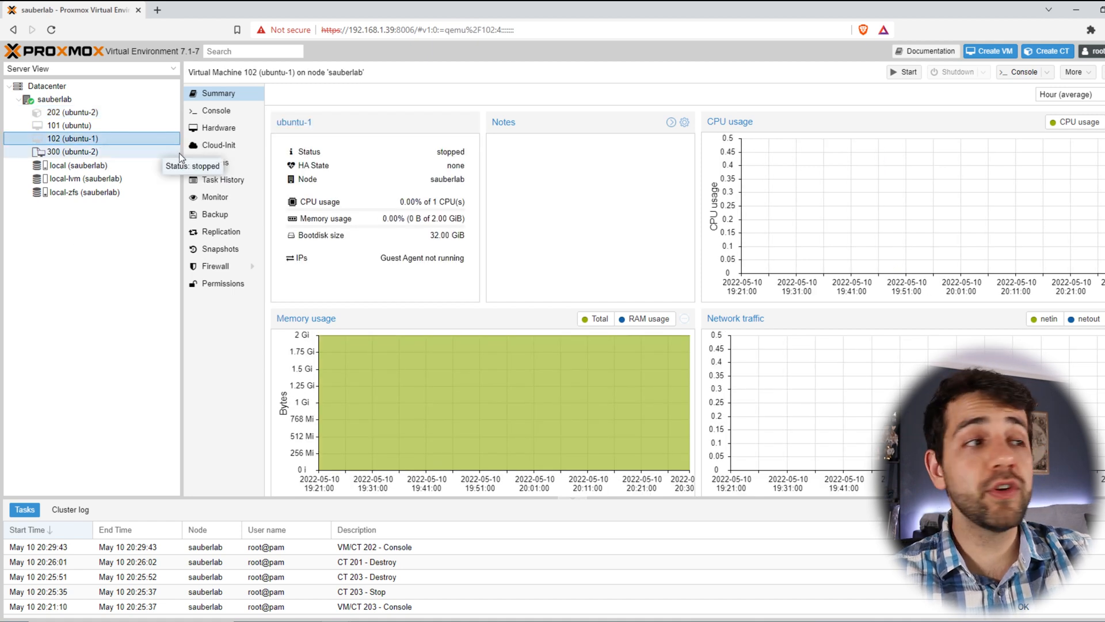
pyautogui.moveTo(429, 235); pyautogui.dragTo(464, 238)
pyautogui.click(73, 112)
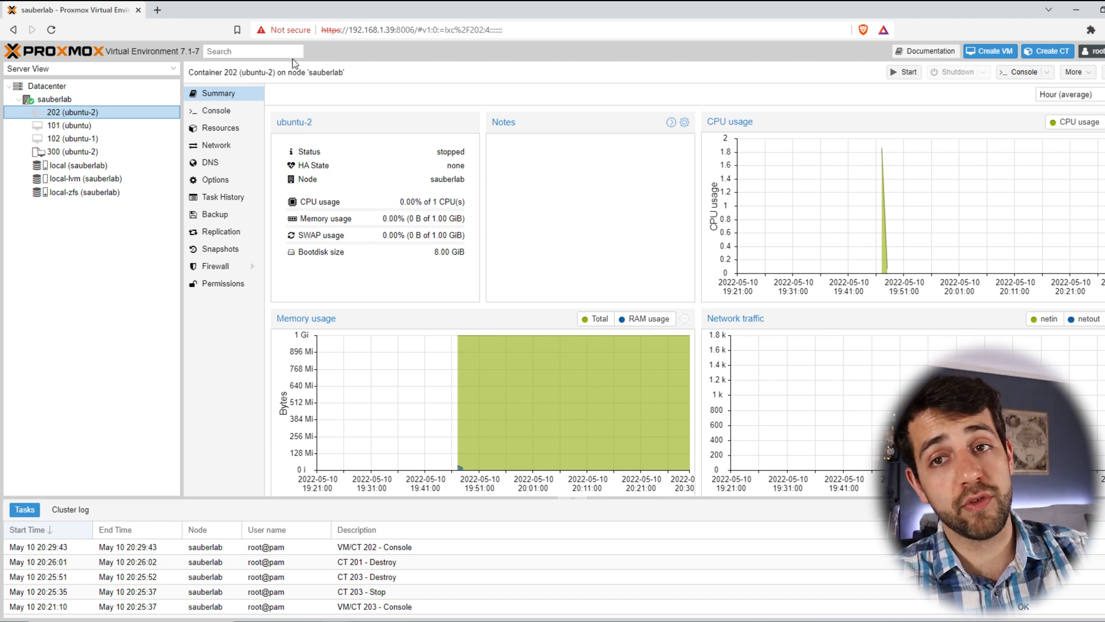
# Step: Review container 202's memory, swap, core and root disk resources and its Add options
pyautogui.click(237, 130)
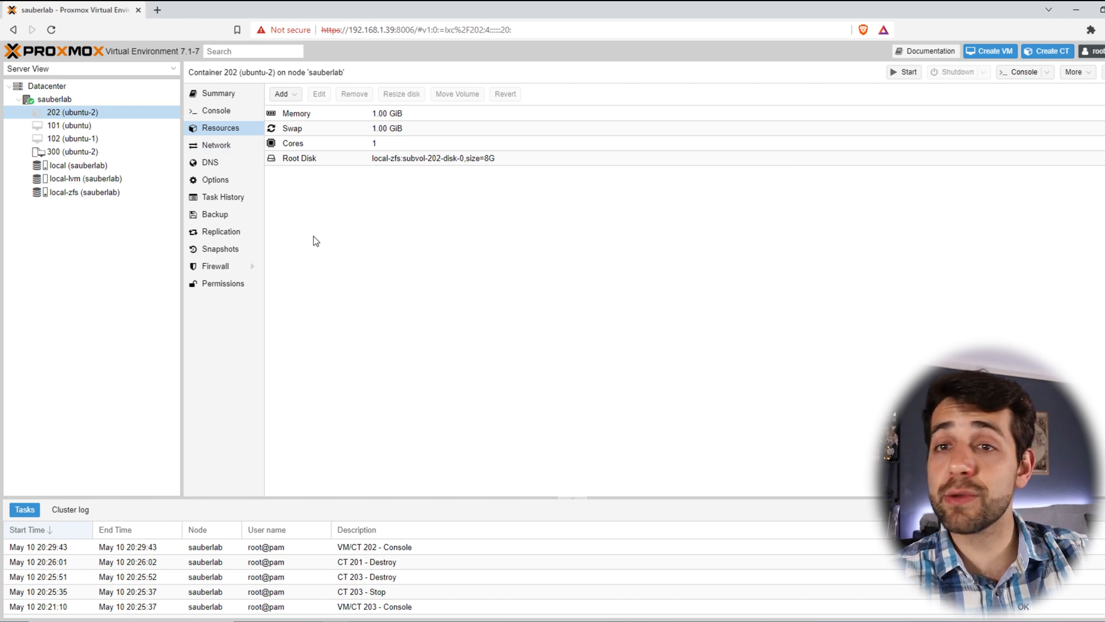
pyautogui.click(388, 115)
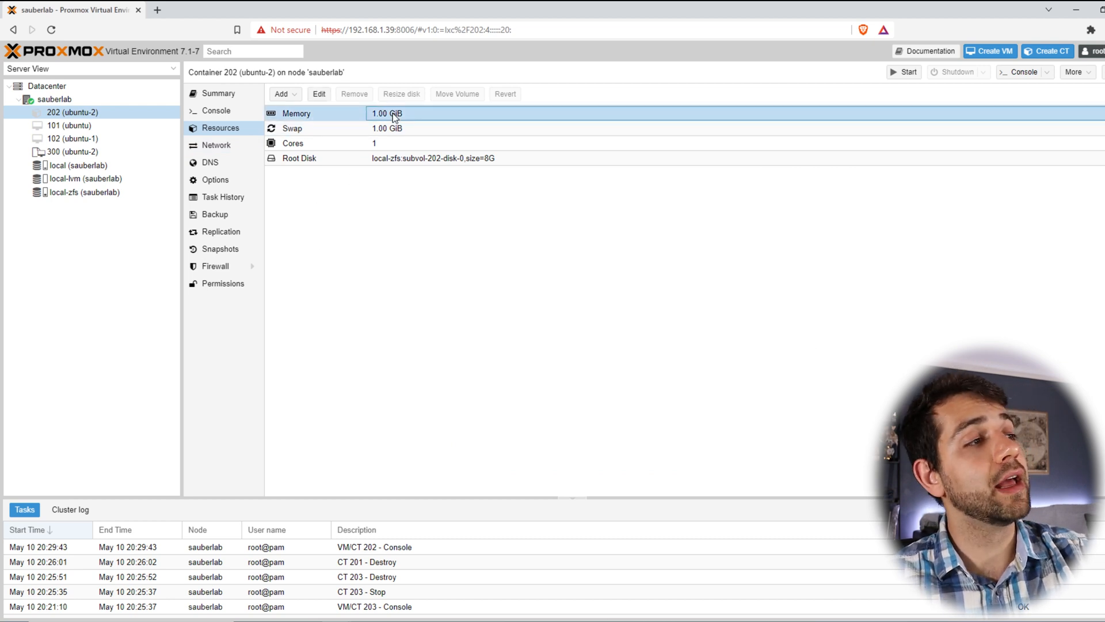
pyautogui.click(391, 127)
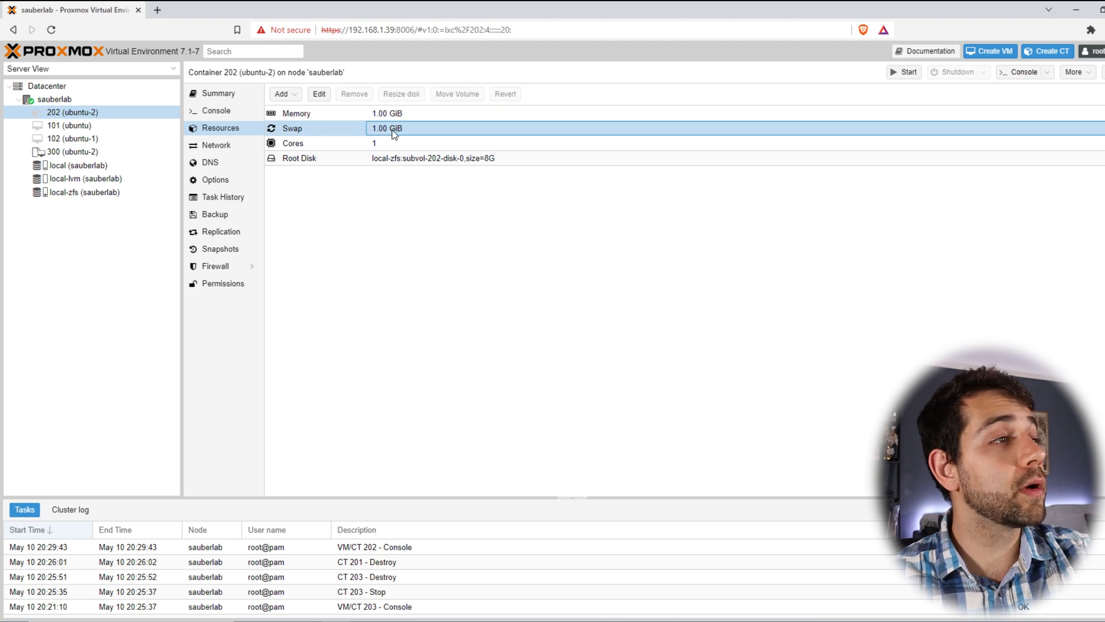
pyautogui.click(396, 138)
pyautogui.click(423, 159)
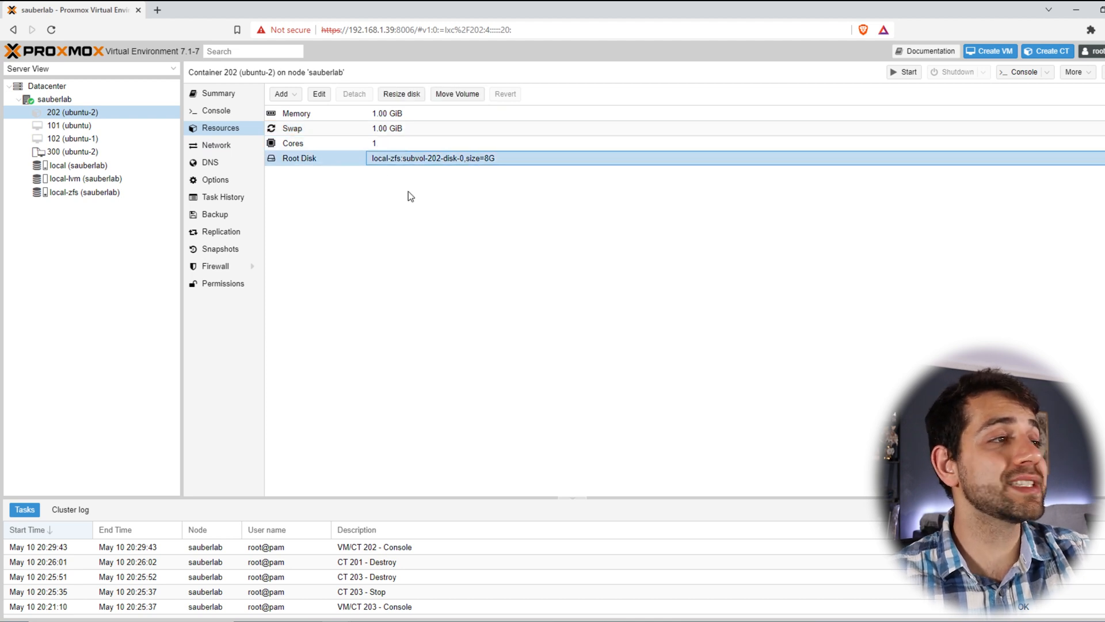
pyautogui.click(281, 95)
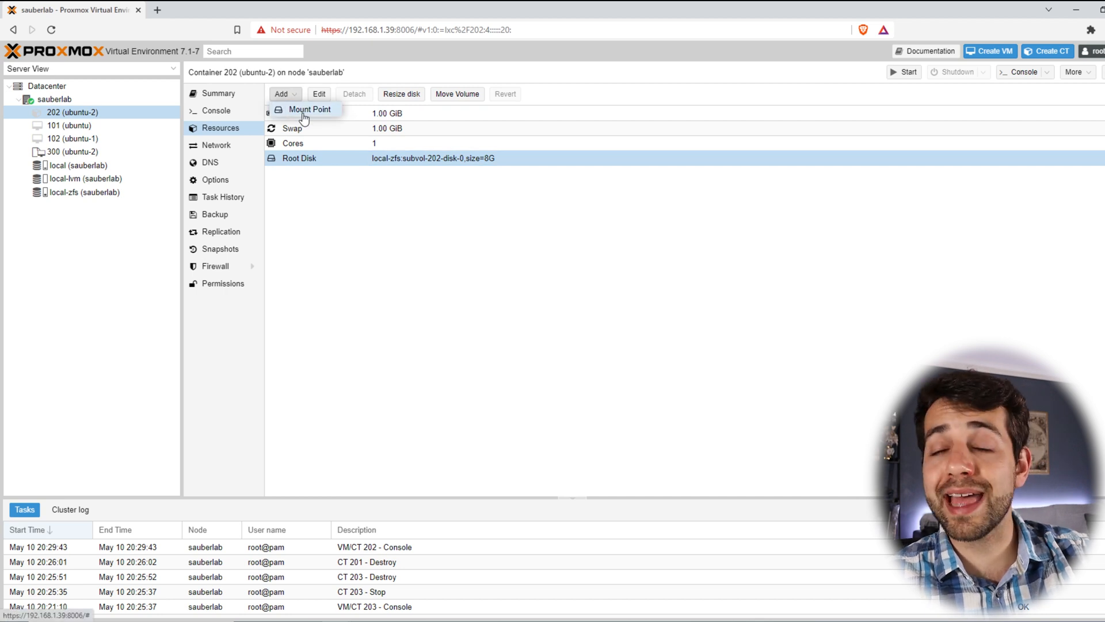
# Step: Inspect VM 101's hardware (memory, processor, BIOS, display, machine), then return to container 202
pyautogui.click(89, 125)
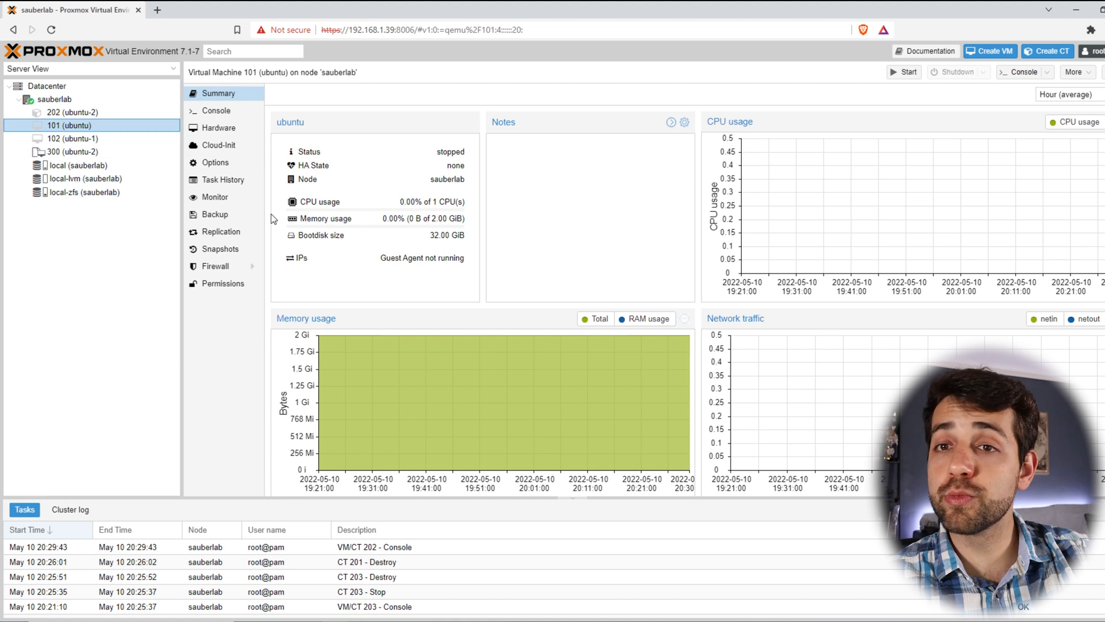
pyautogui.click(236, 128)
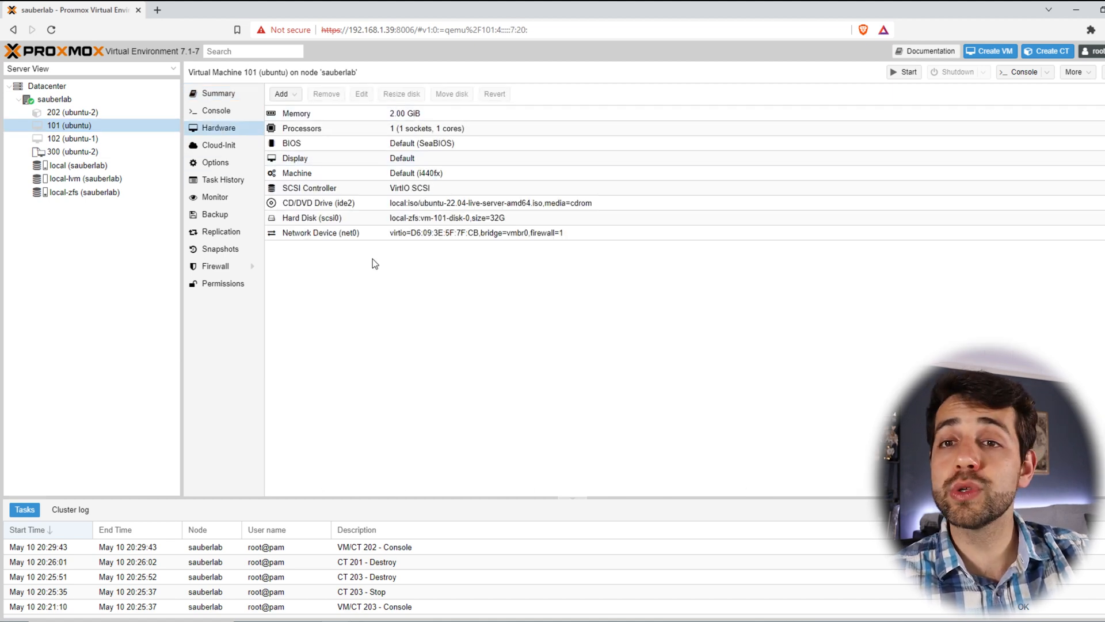
pyautogui.click(330, 115)
pyautogui.click(324, 124)
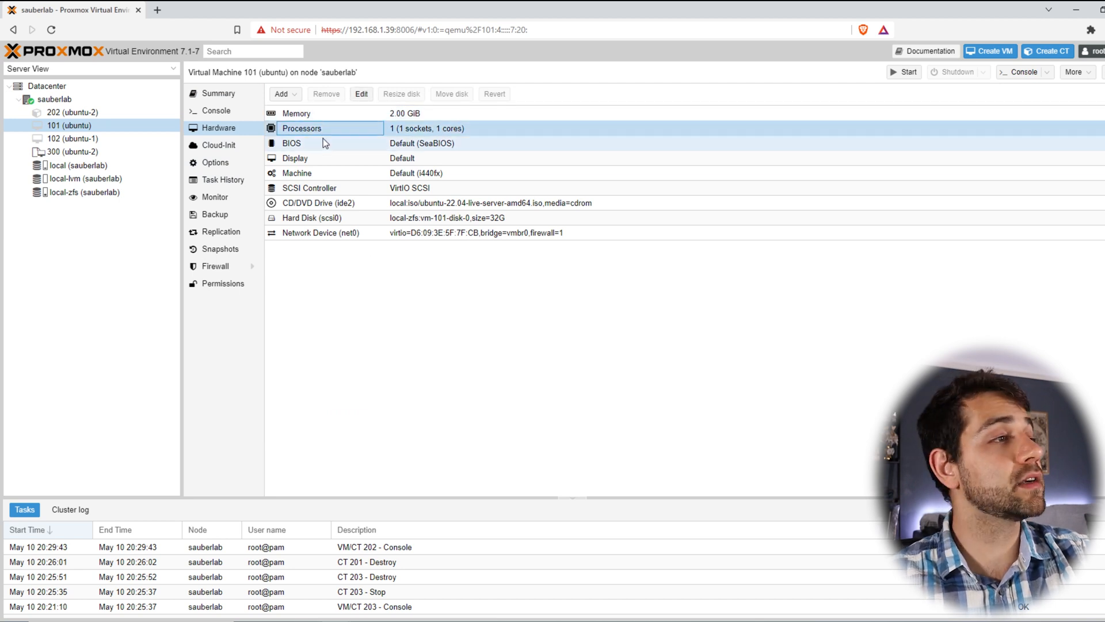
pyautogui.click(323, 143)
pyautogui.click(326, 158)
pyautogui.click(328, 173)
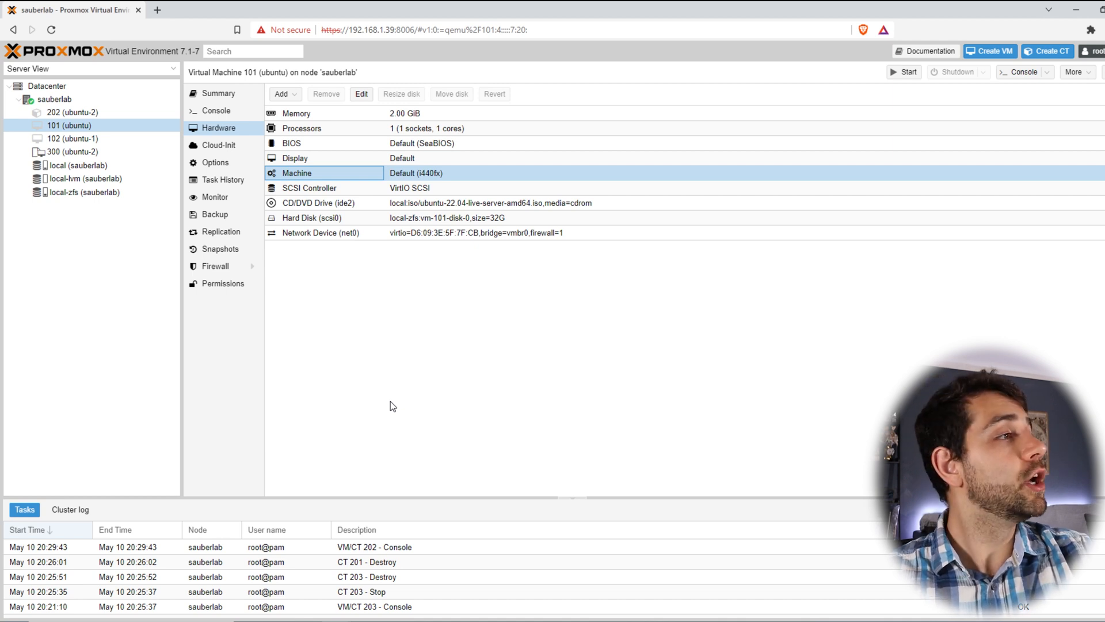
pyautogui.click(88, 112)
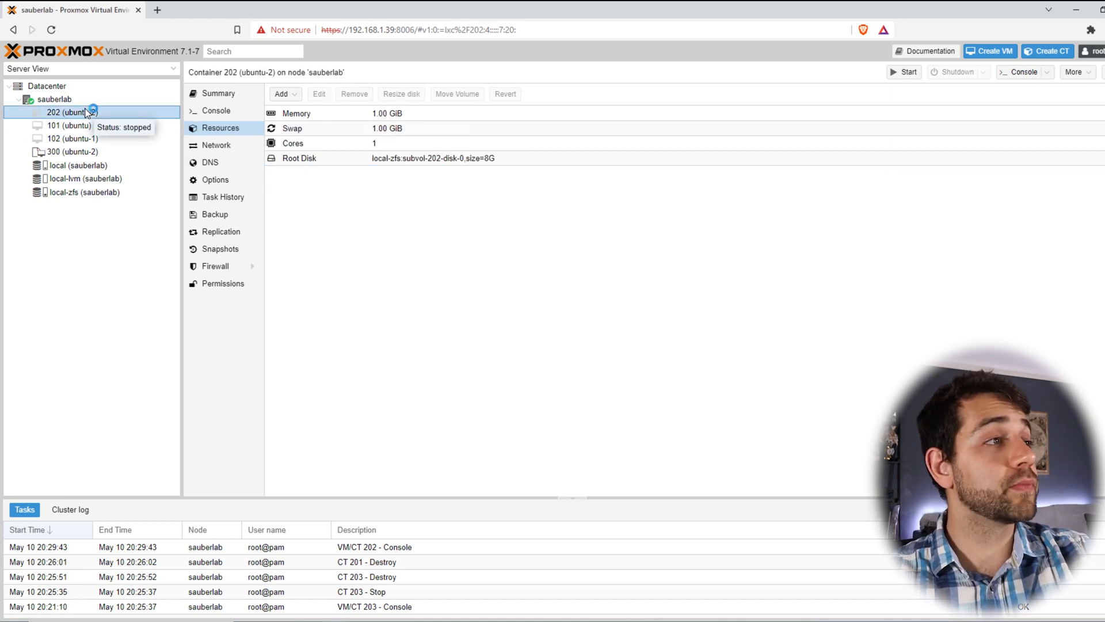
# Step: Start container 202 and log in as root on its console
pyautogui.click(228, 113)
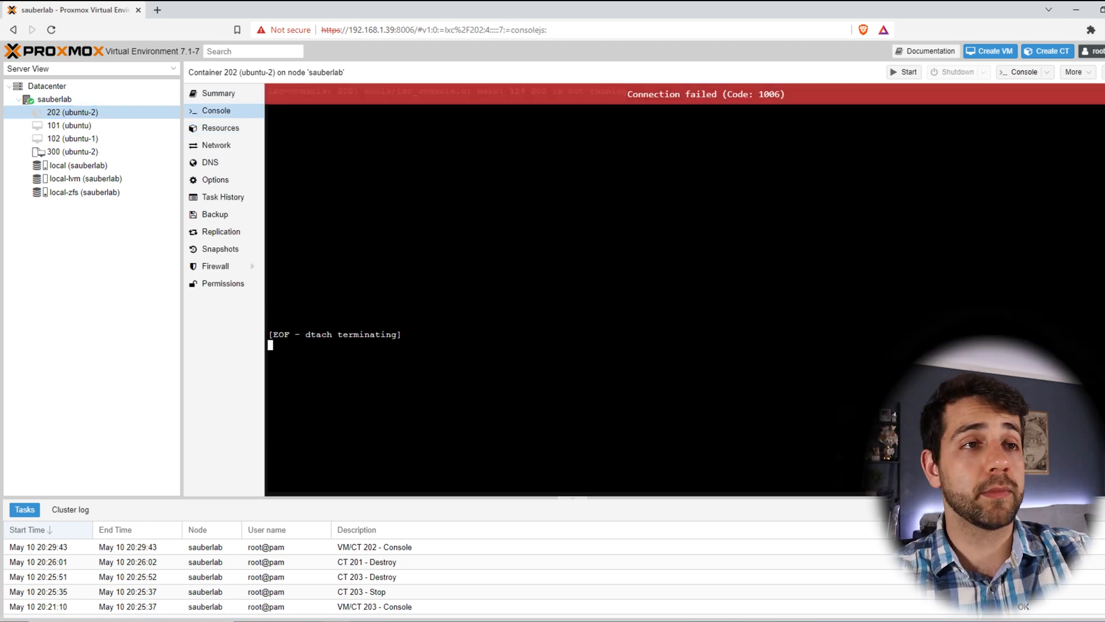
pyautogui.click(900, 73)
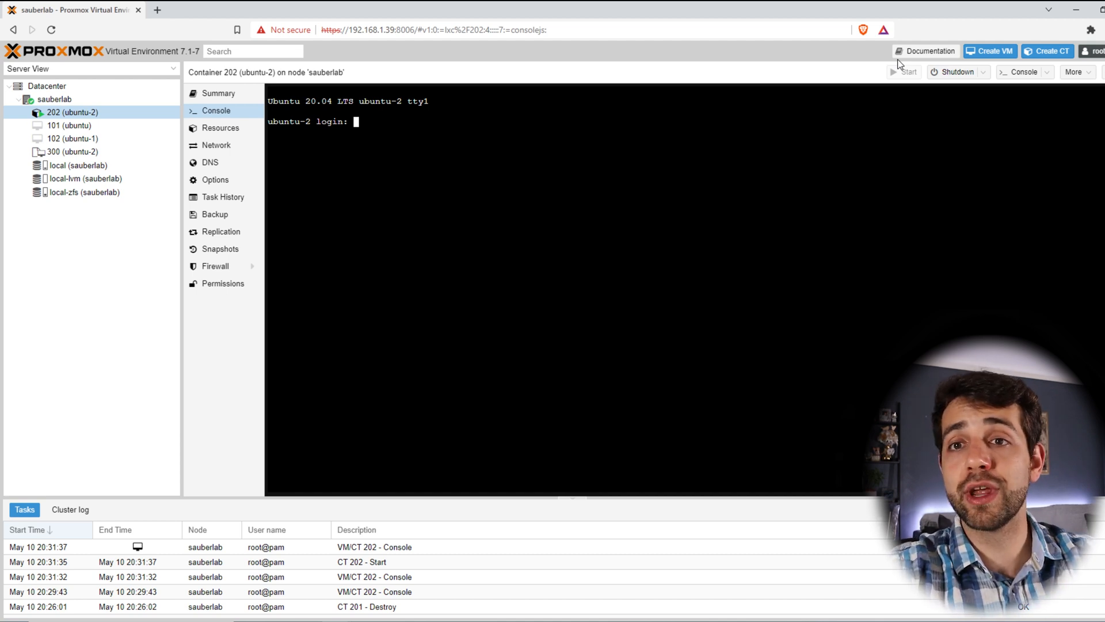
pyautogui.write('root')
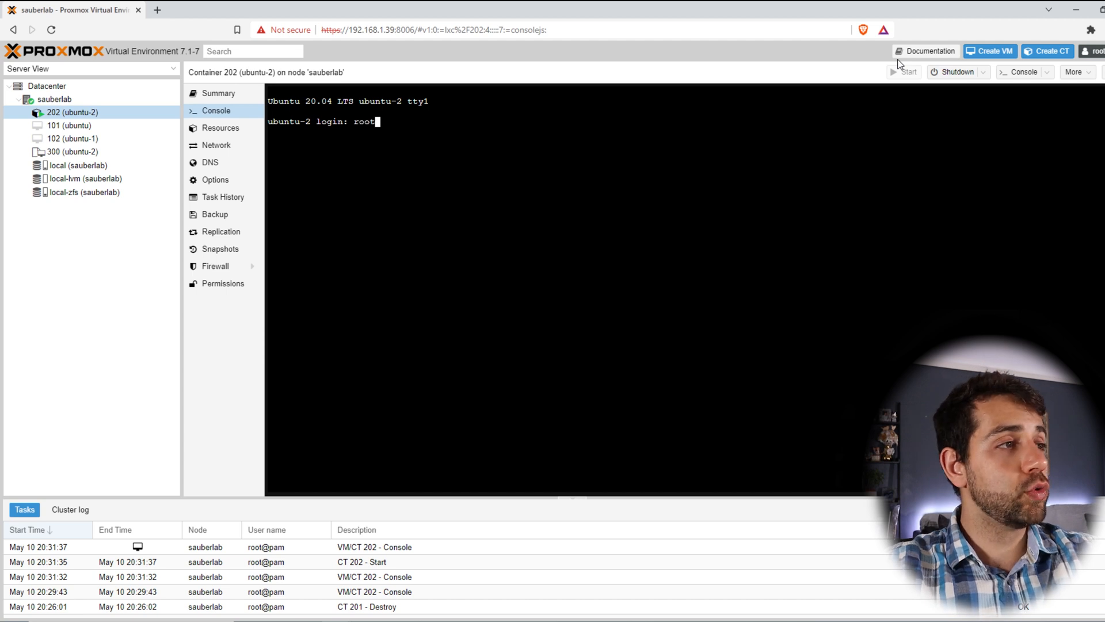
pyautogui.press('Return')
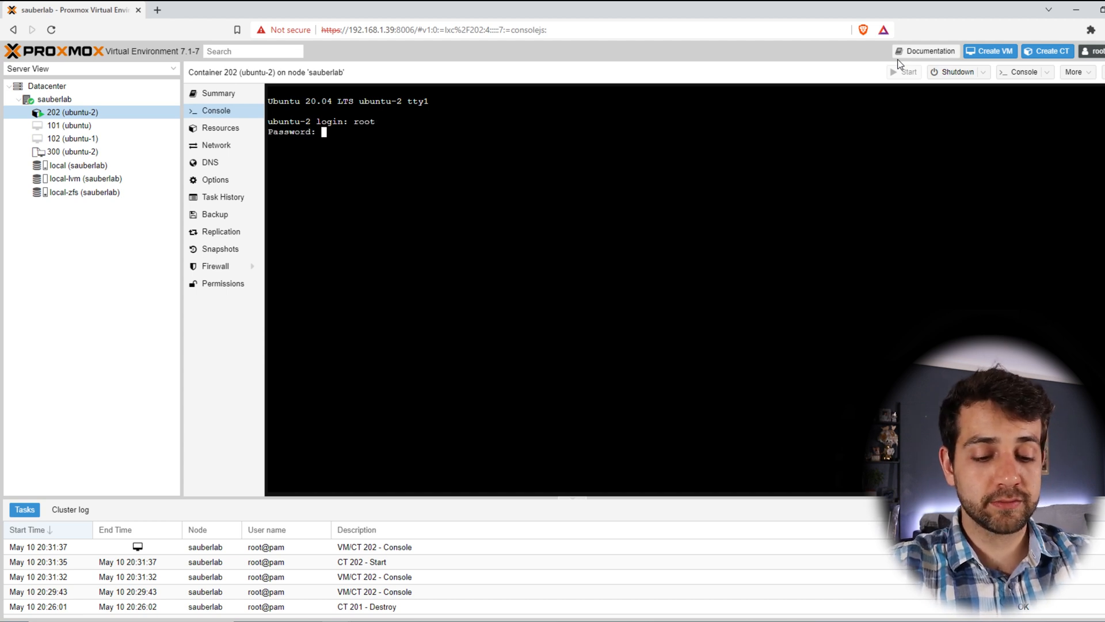
pyautogui.press('Return')
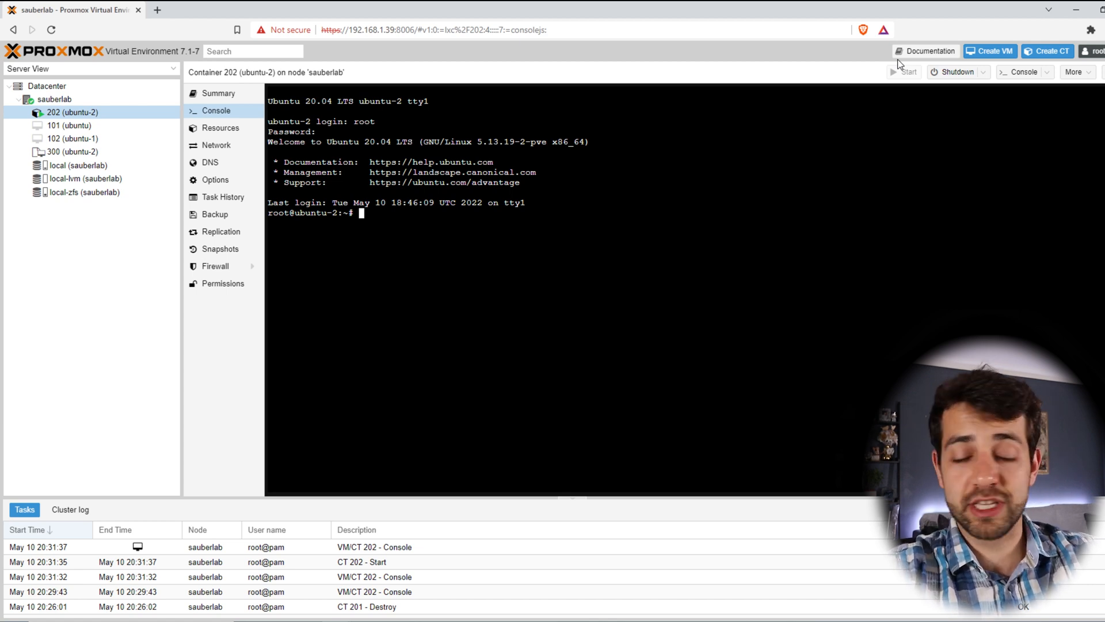
# Step: Run ip address in the console to find the container's IP
pyautogui.write('ip[')
pyautogui.press('BackSpace')
pyautogui.press('BackSpace')
pyautogui.write('address')
pyautogui.press('Return')
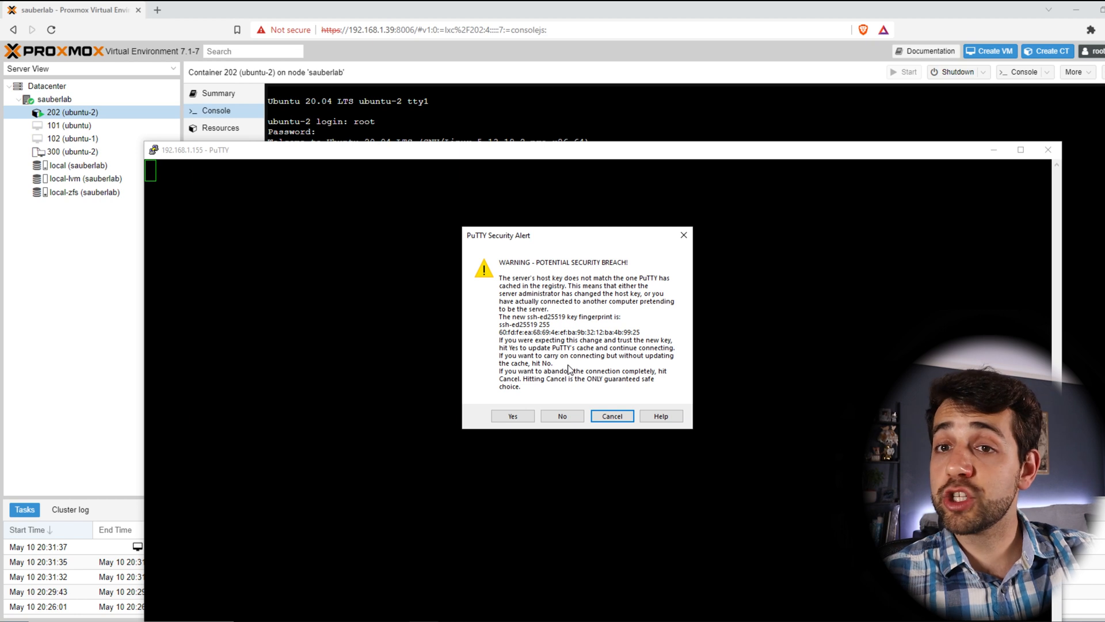
# Step: Accept the changed host key, maximize PuTTY, log in with the user's credentials, and run sudo su
pyautogui.click(513, 417)
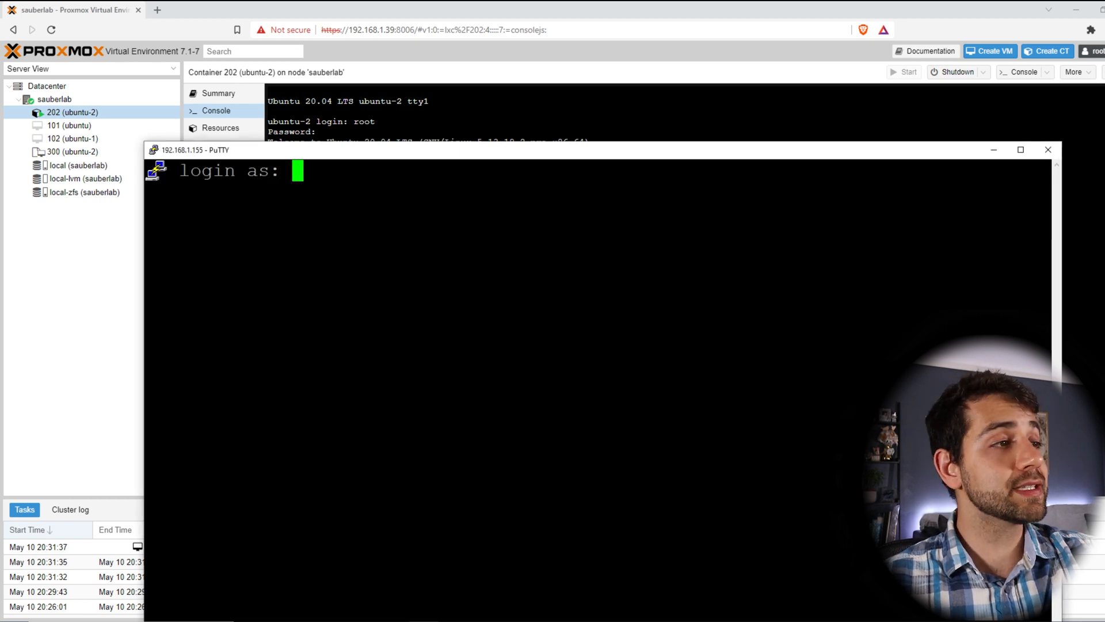
pyautogui.doubleClick(574, 153)
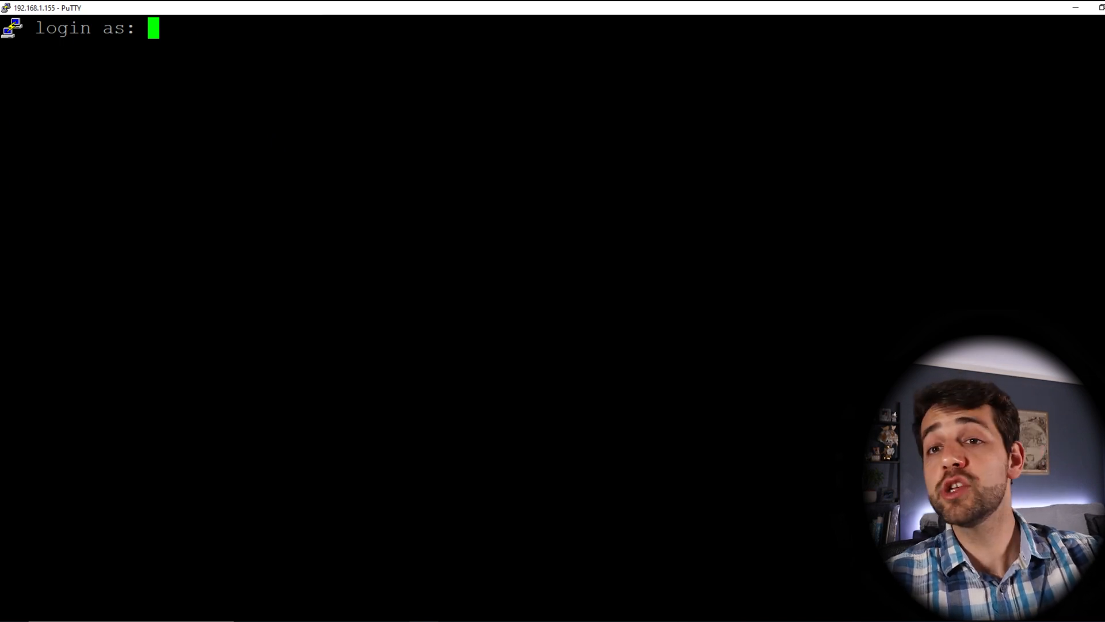
pyautogui.write('sauberlab')
pyautogui.press('Return')
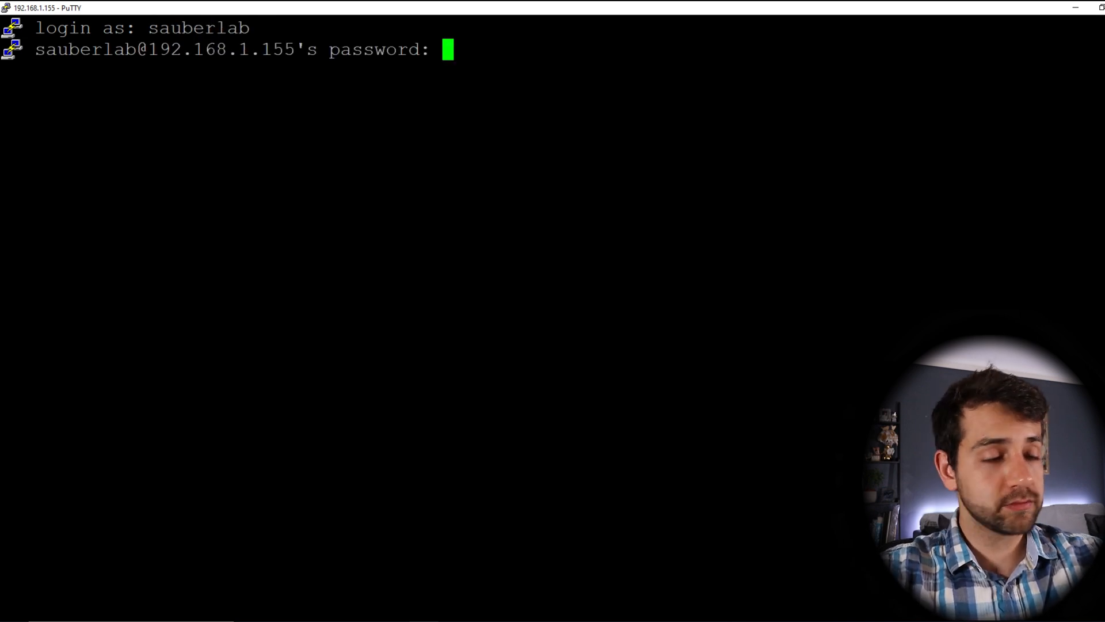
pyautogui.press('Return')
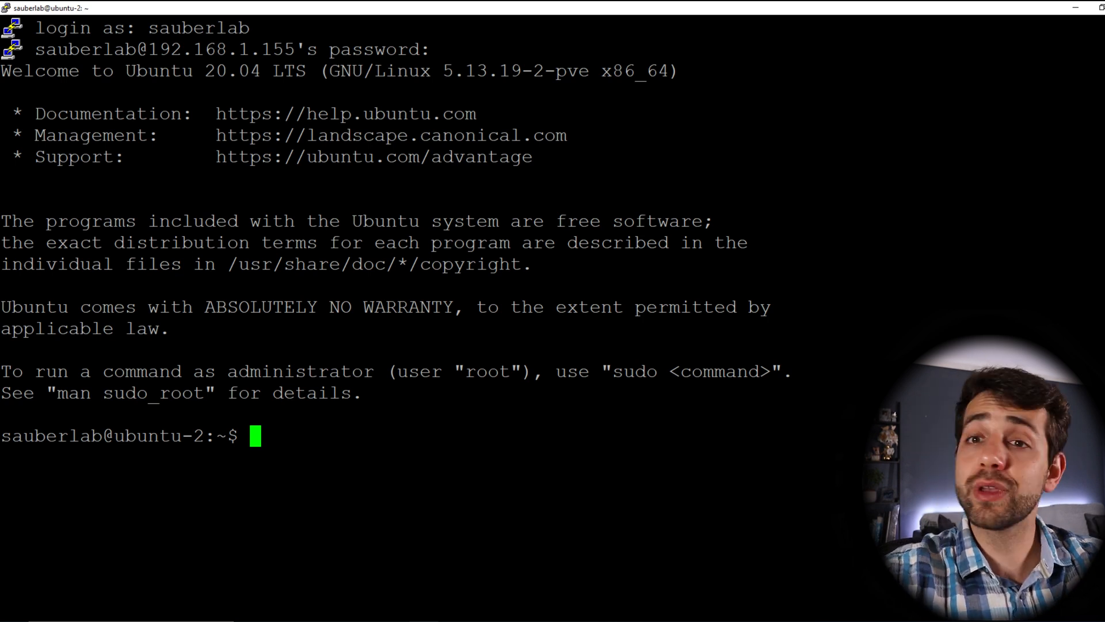
pyautogui.write('sudo su')
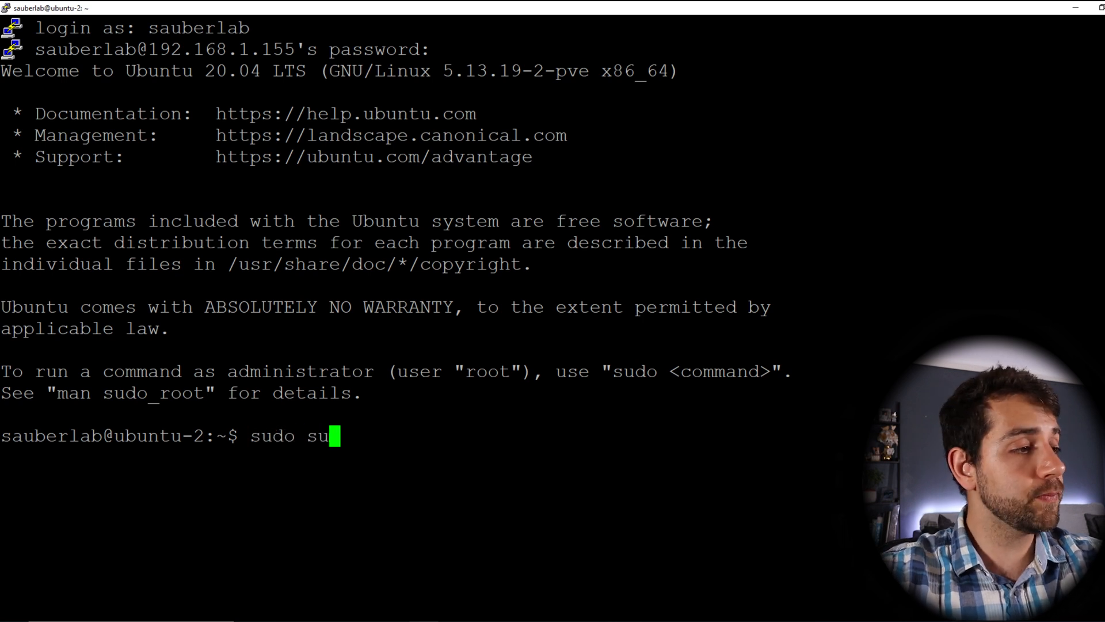
pyautogui.press('Return')
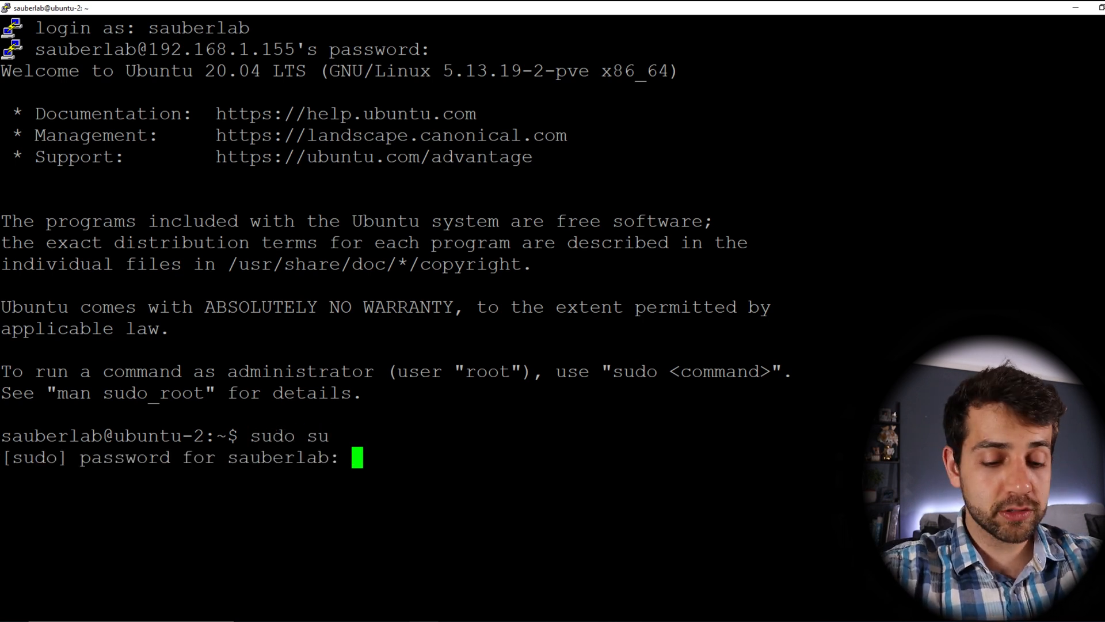
# Step: Enter the sudo password to become root and clear the terminal
pyautogui.press('Return')
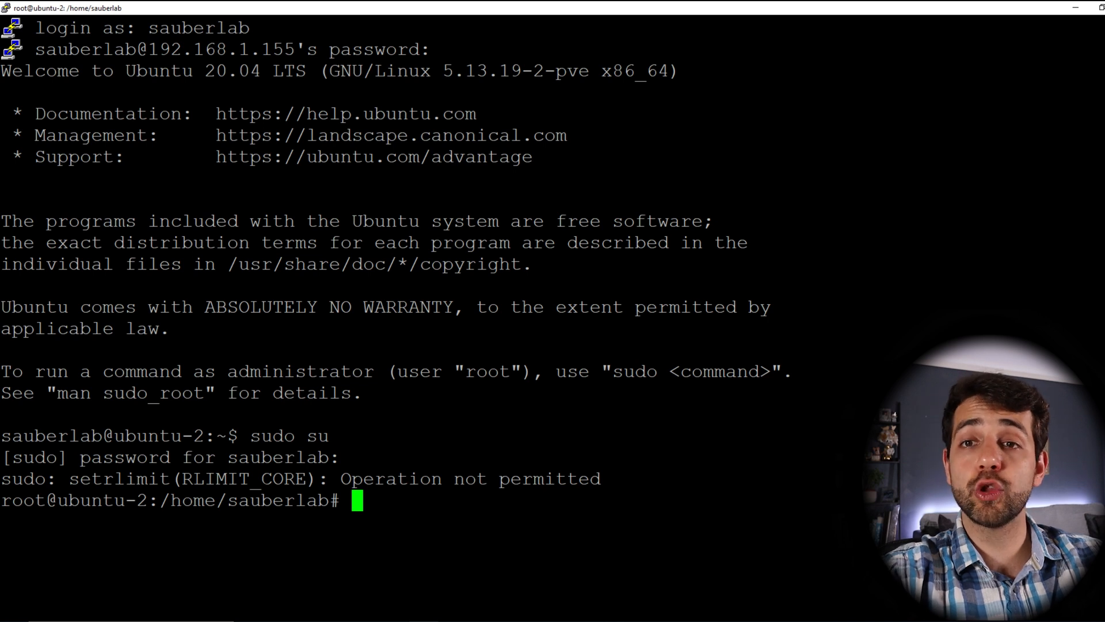
pyautogui.write('clear')
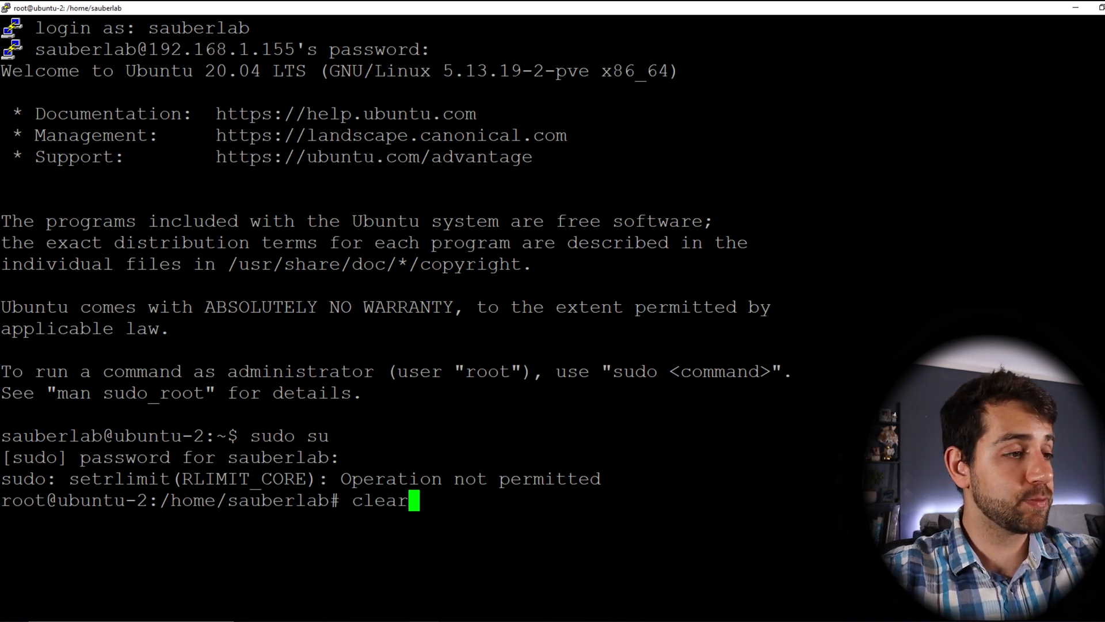
pyautogui.press('Return')
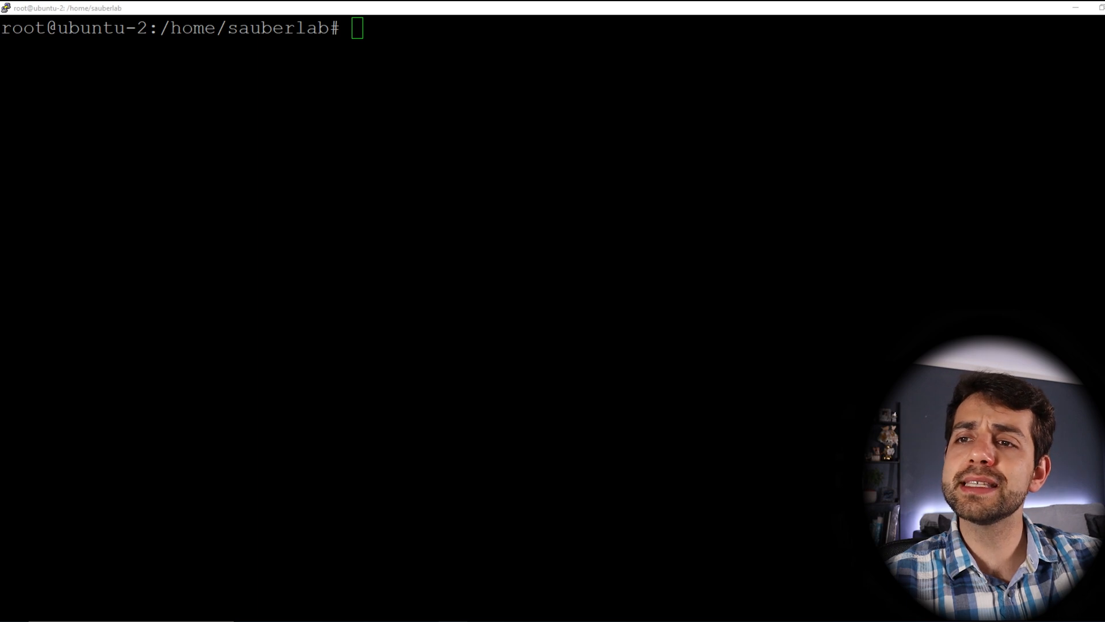
# Step: Run apt update && apt upgrade -y and clear the screen once it finishes
pyautogui.write('apt update && apt upgrade -y')
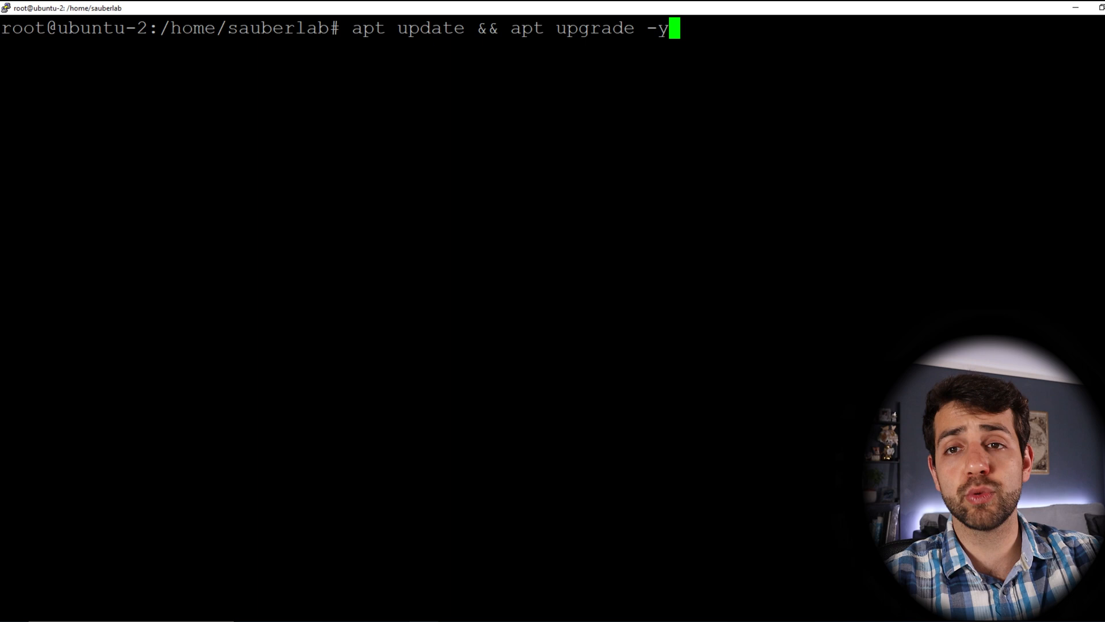
pyautogui.press('Return')
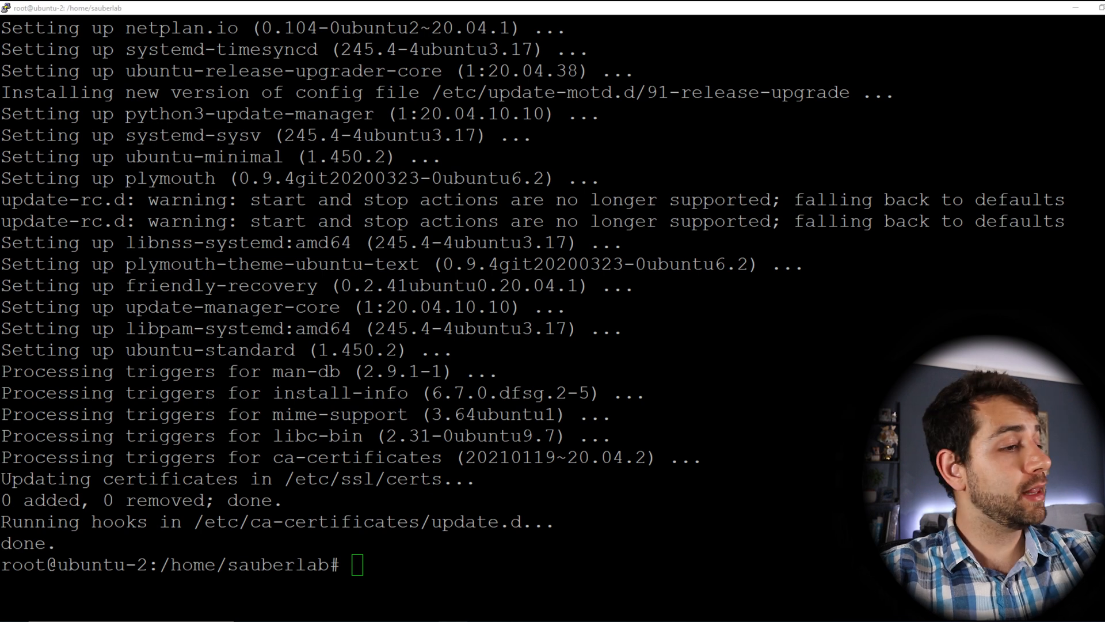
pyautogui.hotkey('ctrl', 'l')
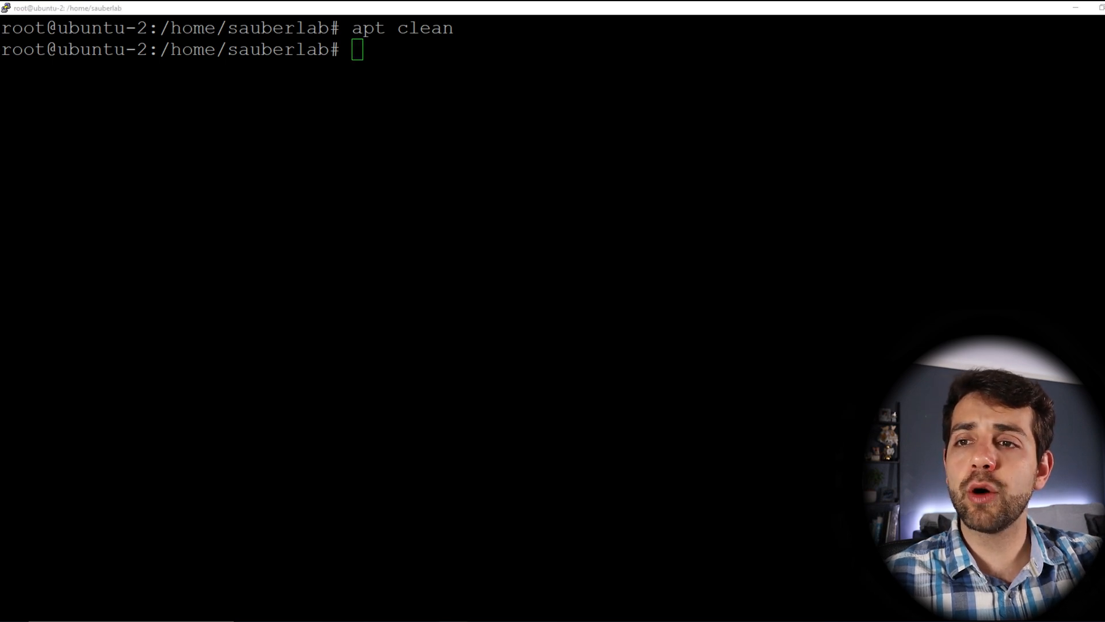
# Step: Run apt autoremove (0 packages removed) and type cd /etc/ssh
pyautogui.write('apt autoremove')
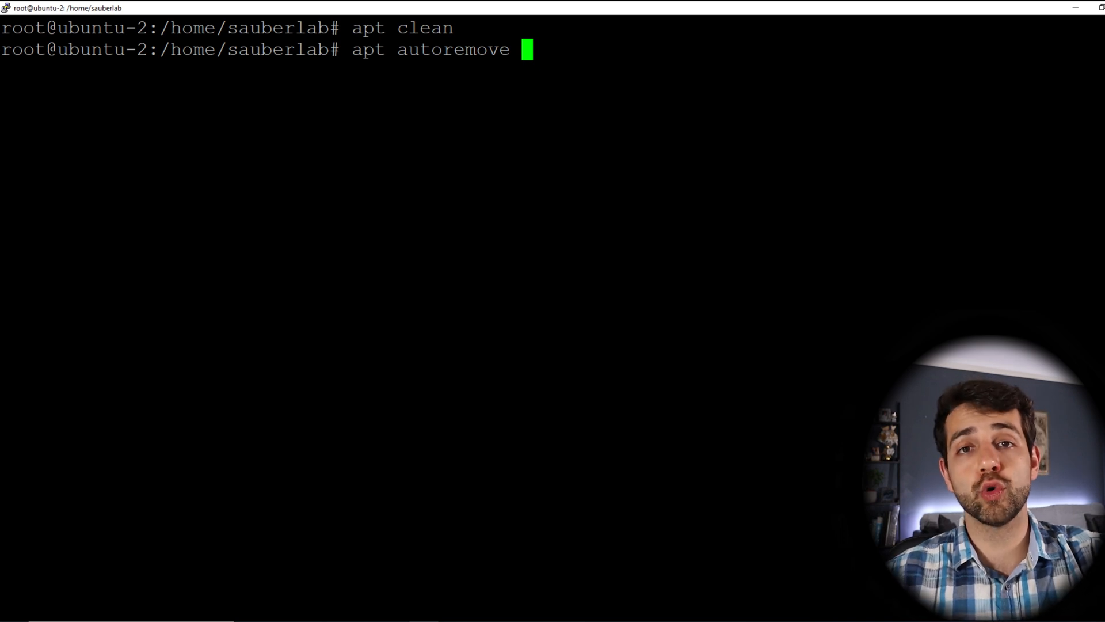
pyautogui.press('Return')
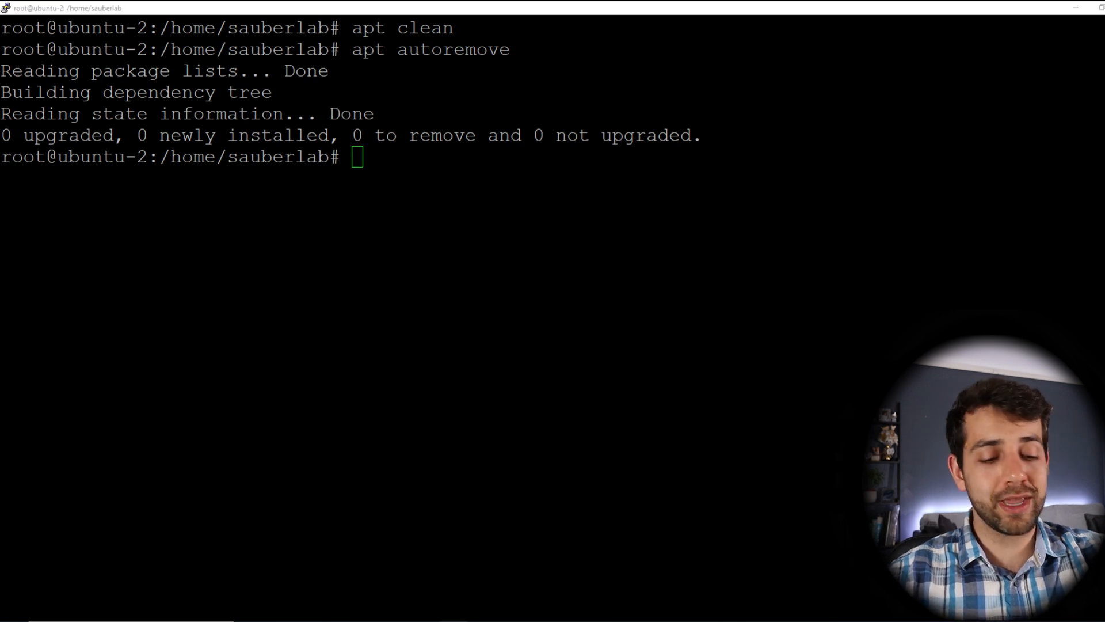
pyautogui.write('cd /etc/ssh')
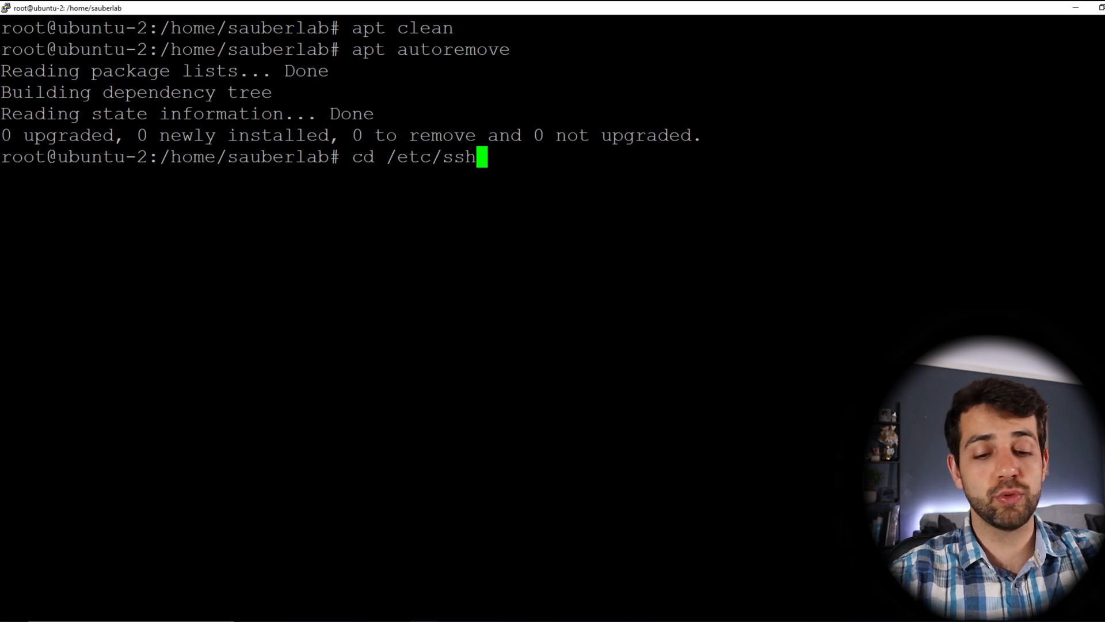
# Step: Change into /etc/ssh and list its files
pyautogui.press('Return')
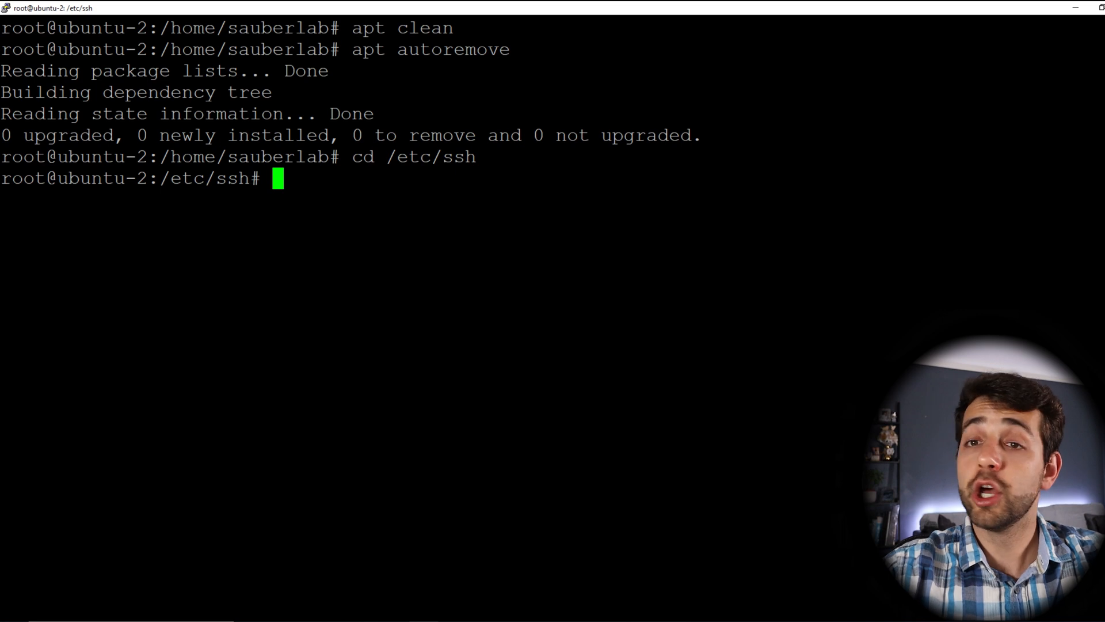
pyautogui.write('ls')
pyautogui.press('Return')
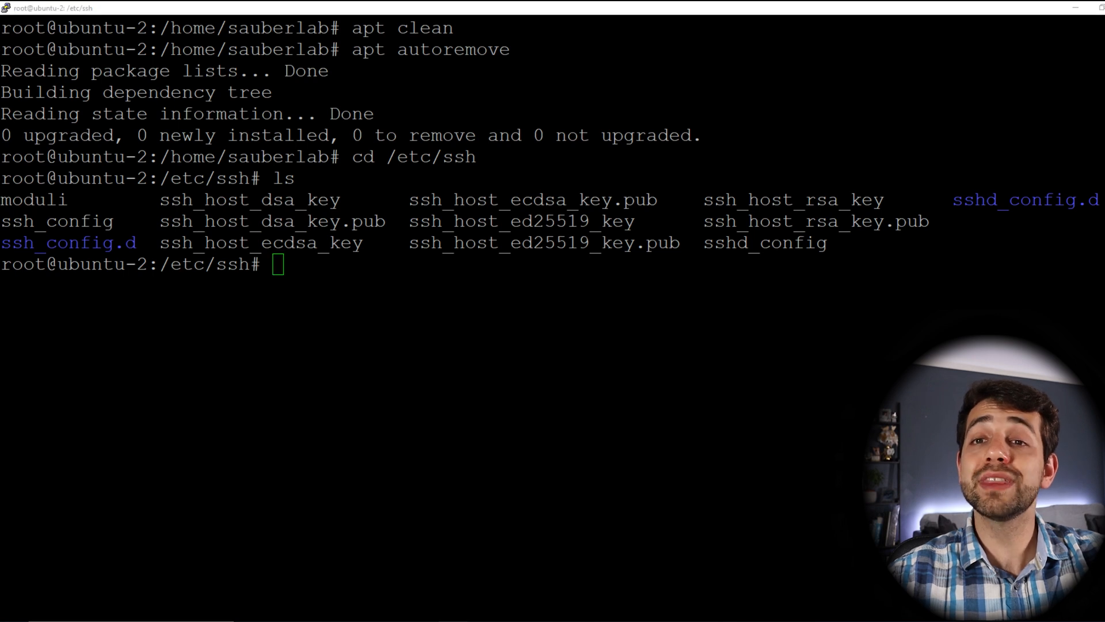
# Step: Delete the ssh_host_* key files with rm, confirm with ls, and check disk usage with df -h
pyautogui.write('rm ssh_host_*')
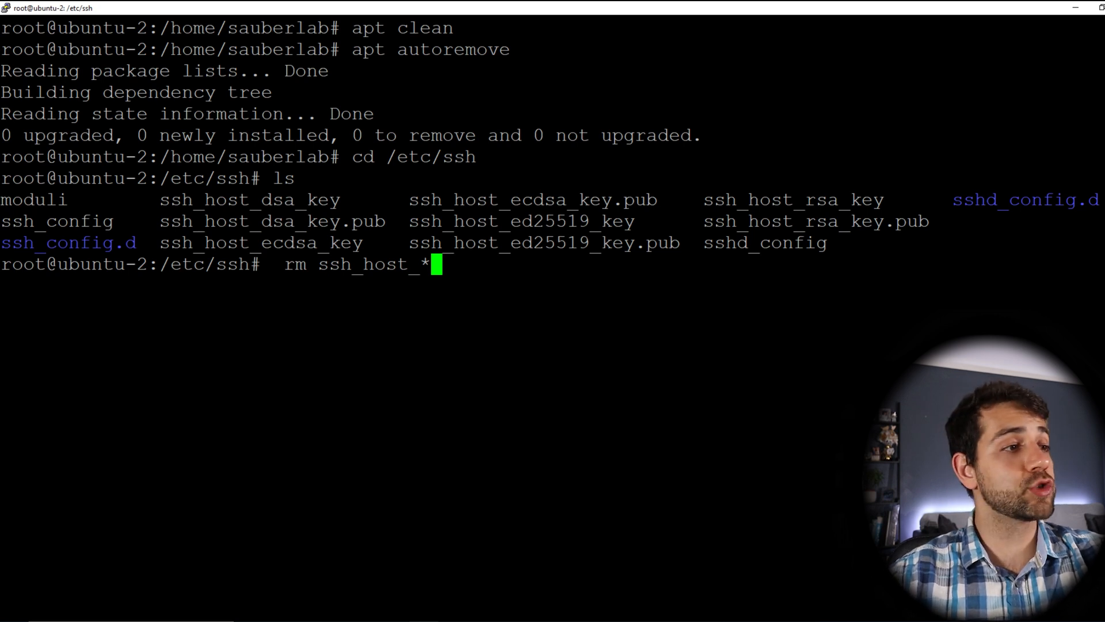
pyautogui.press('Return')
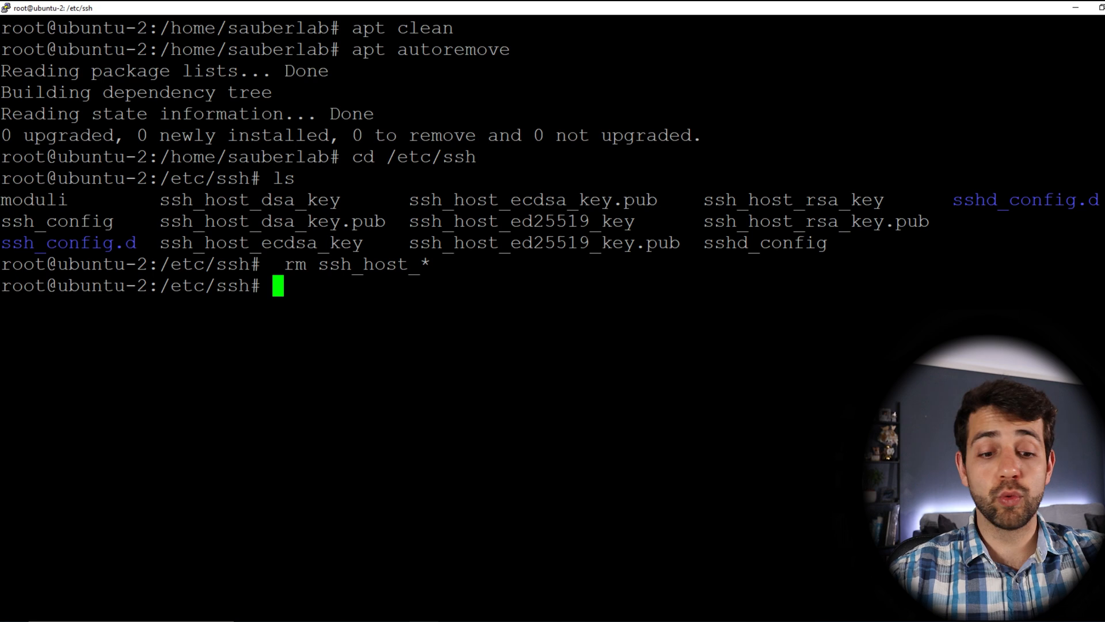
pyautogui.write('ls')
pyautogui.press('Return')
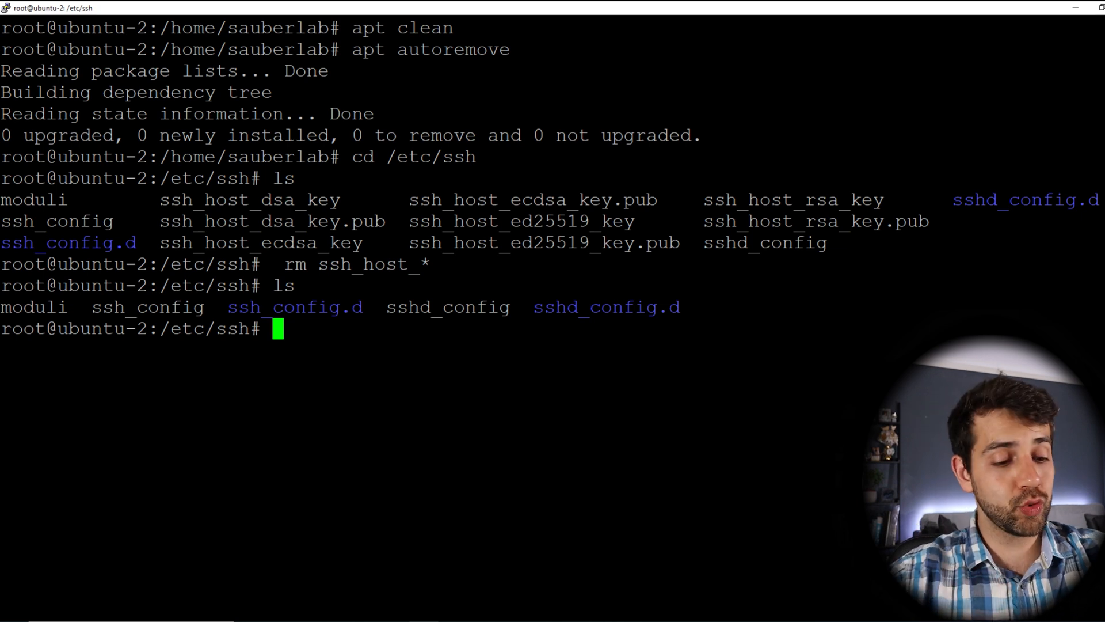
pyautogui.write('df -h')
pyautogui.press('Return')
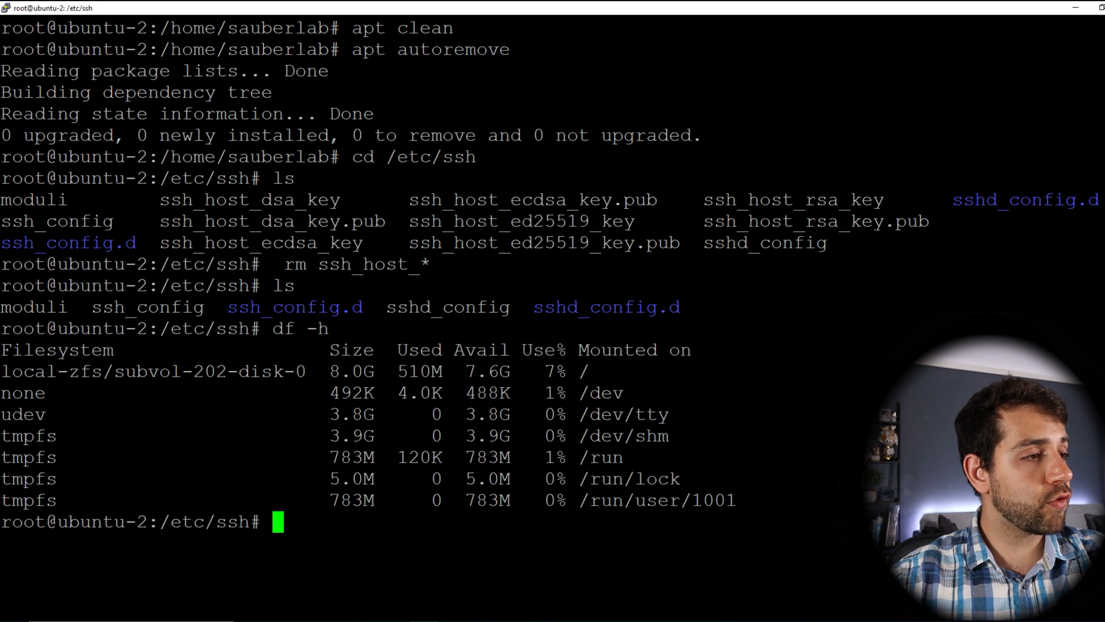
# Step: Highlight the root disk's 8.0G size and 510M used, then paste cat /etc/machine-id
pyautogui.moveTo(329, 372); pyautogui.dragTo(466, 371)
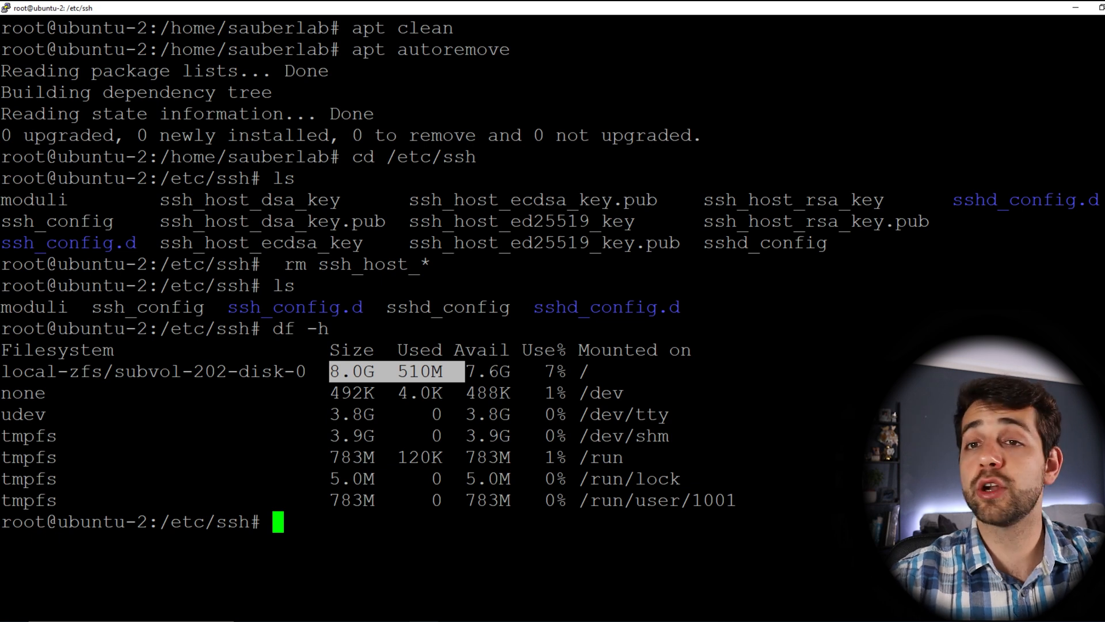
pyautogui.click(460, 372)
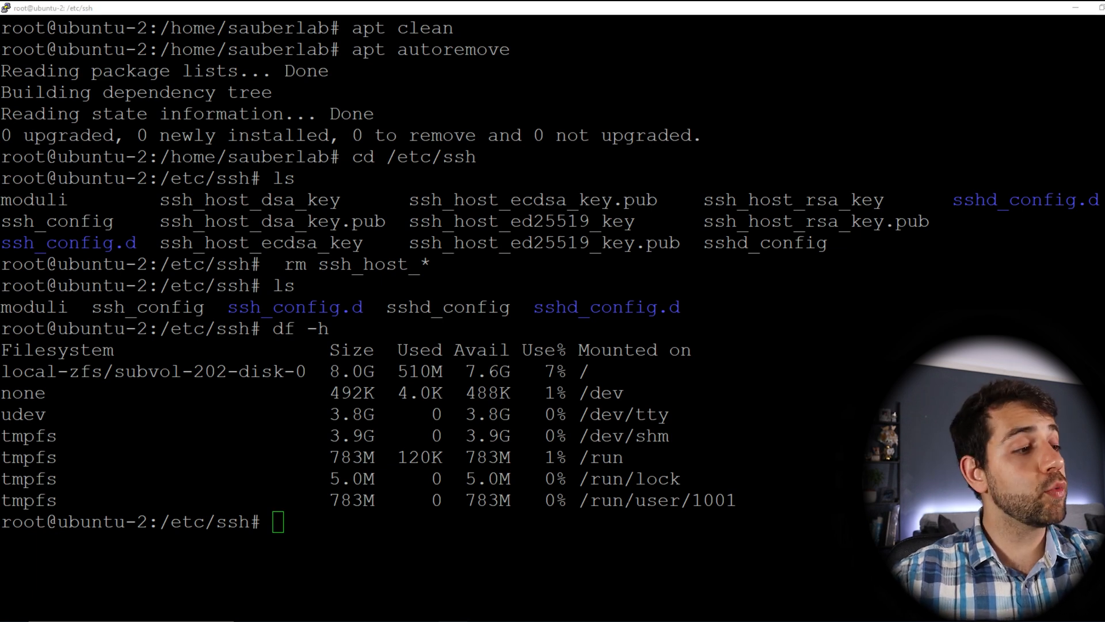
pyautogui.rightClick(495, 461)
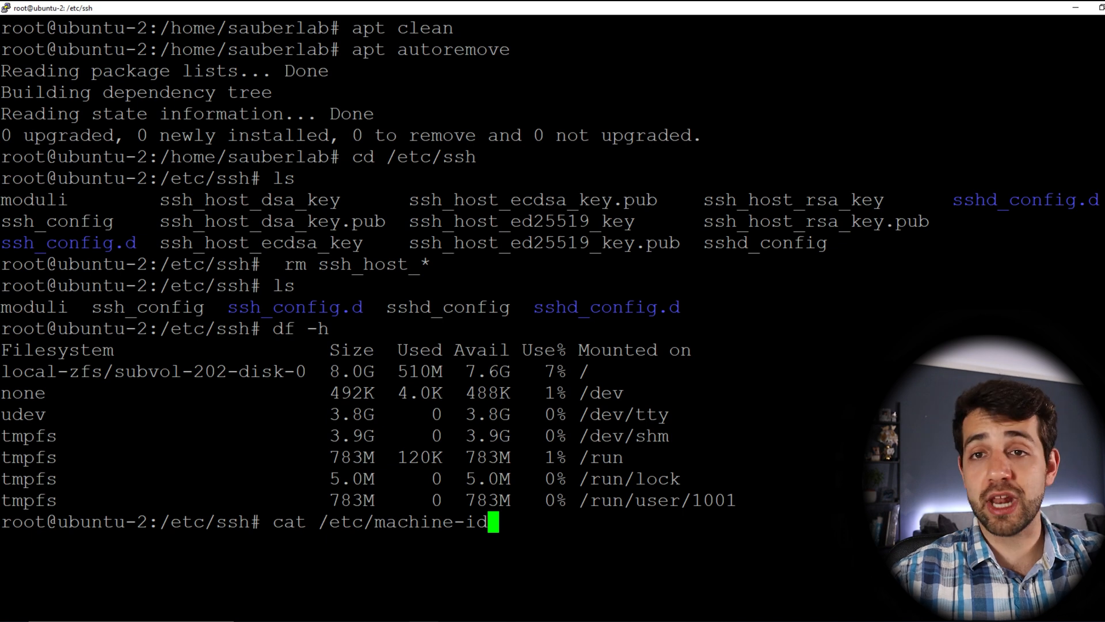
# Step: Print the current machine ID, select it, and cancel the input line
pyautogui.press('Return')
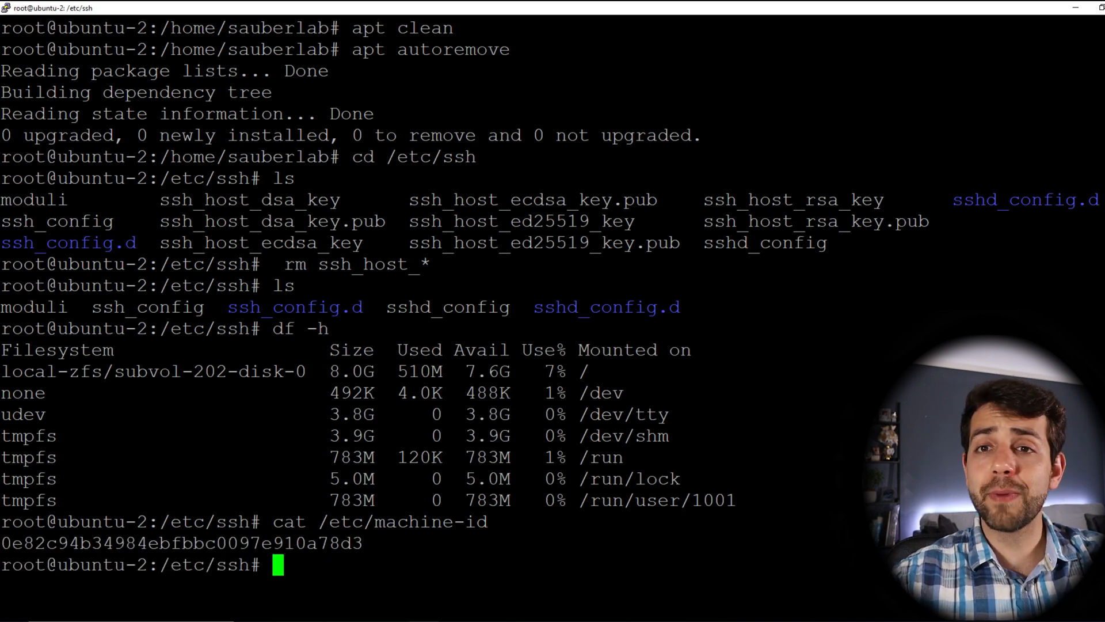
pyautogui.moveTo(363, 543); pyautogui.dragTo(2, 543)
pyautogui.hotkey('ctrl', 'c')
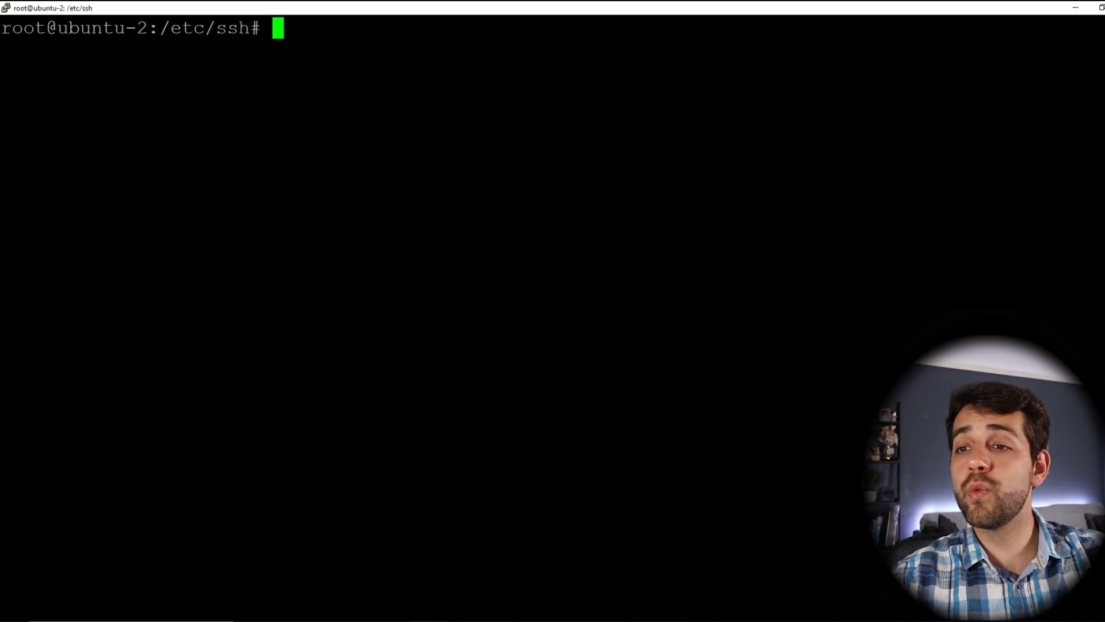
# Step: Empty /etc/machine-id with truncate -s 0 and verify cat /etc/machine-id prints nothing
pyautogui.write('rm')
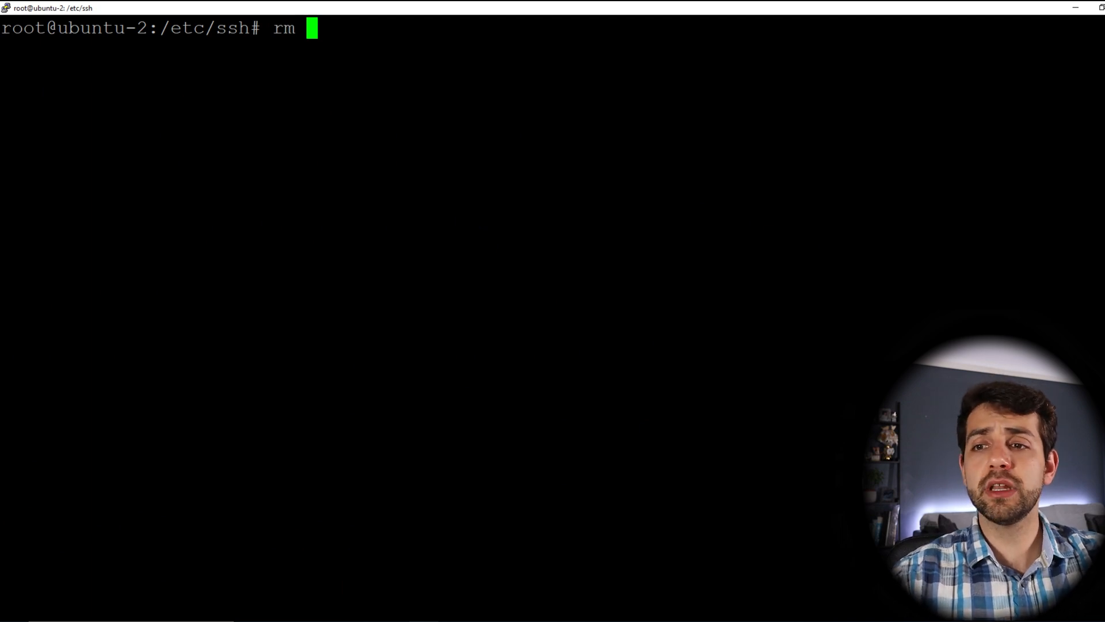
pyautogui.hotkey('alt', 'Tab')
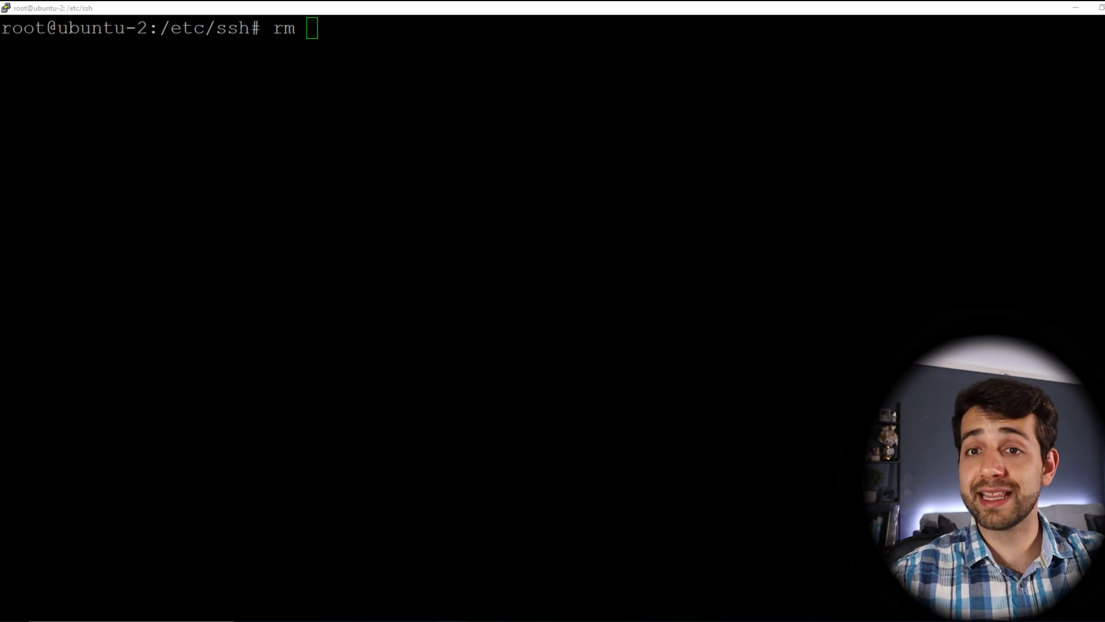
pyautogui.hotkey('alt', 'Tab')
pyautogui.press('BackSpace')
pyautogui.press('BackSpace')
pyautogui.press('BackSpace')
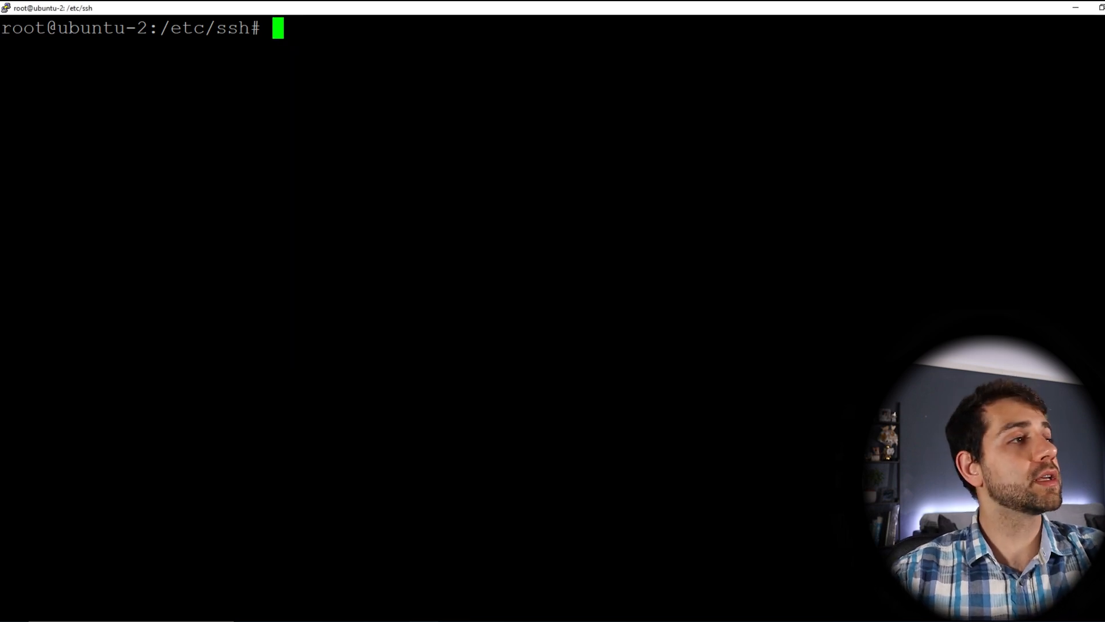
pyautogui.press('shift+Insert')
pyautogui.hotkey('alt', 'Tab')
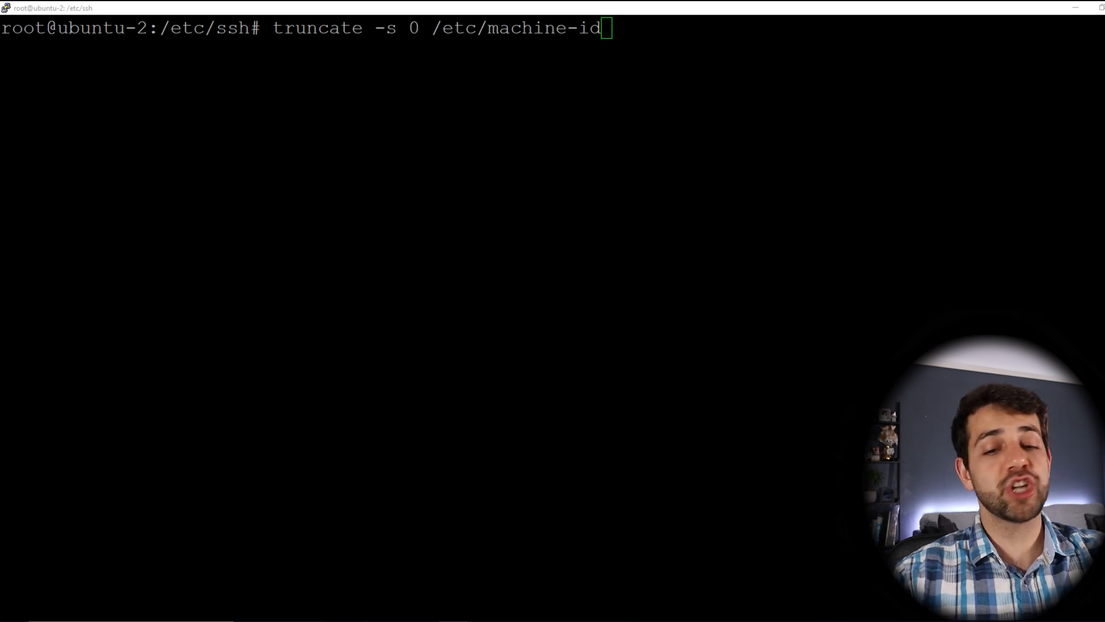
pyautogui.hotkey('alt', 'Tab')
pyautogui.press('Return')
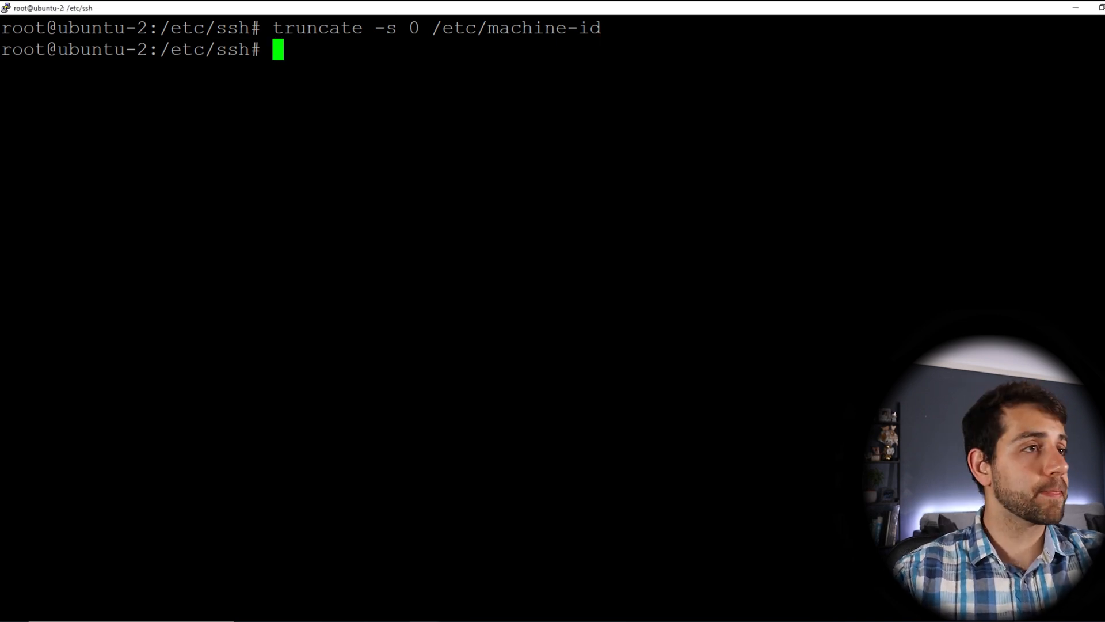
pyautogui.press('Up')
pyautogui.press('Up')
pyautogui.press('Up')
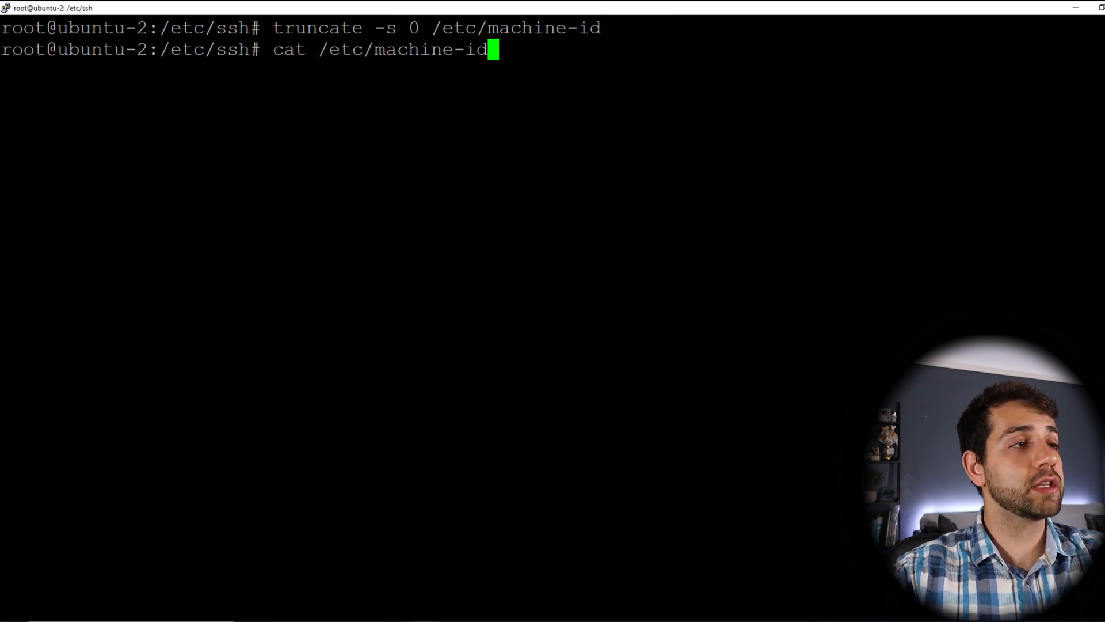
pyautogui.press('Return')
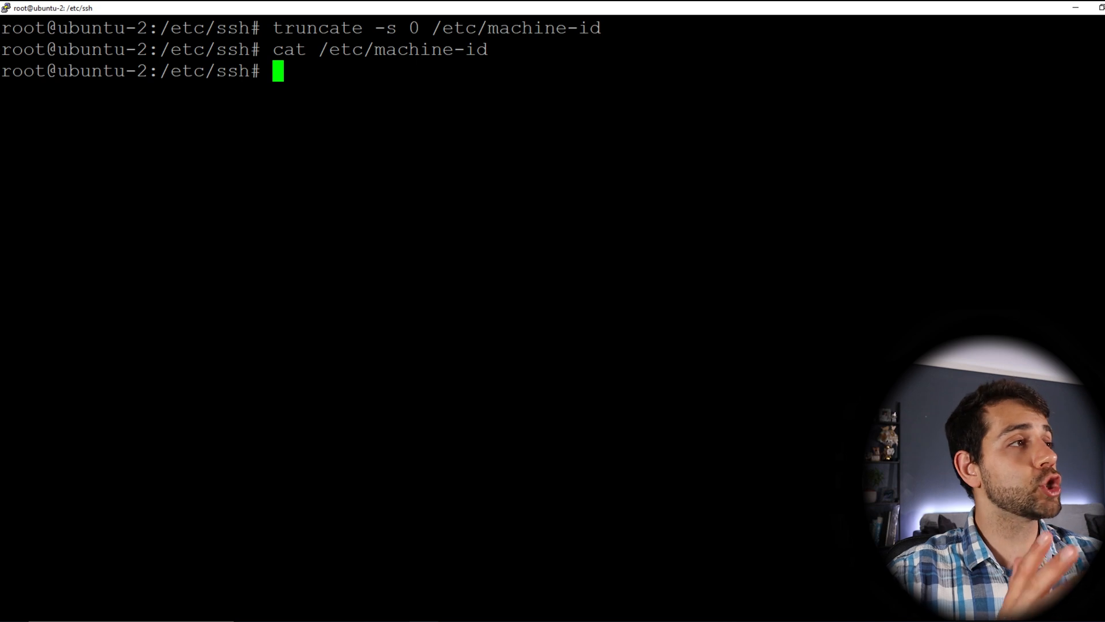
# Step: Shut down the ubuntu-2 container with 'poweroff' and close the dropped PuTTY session
pyautogui.write('power')
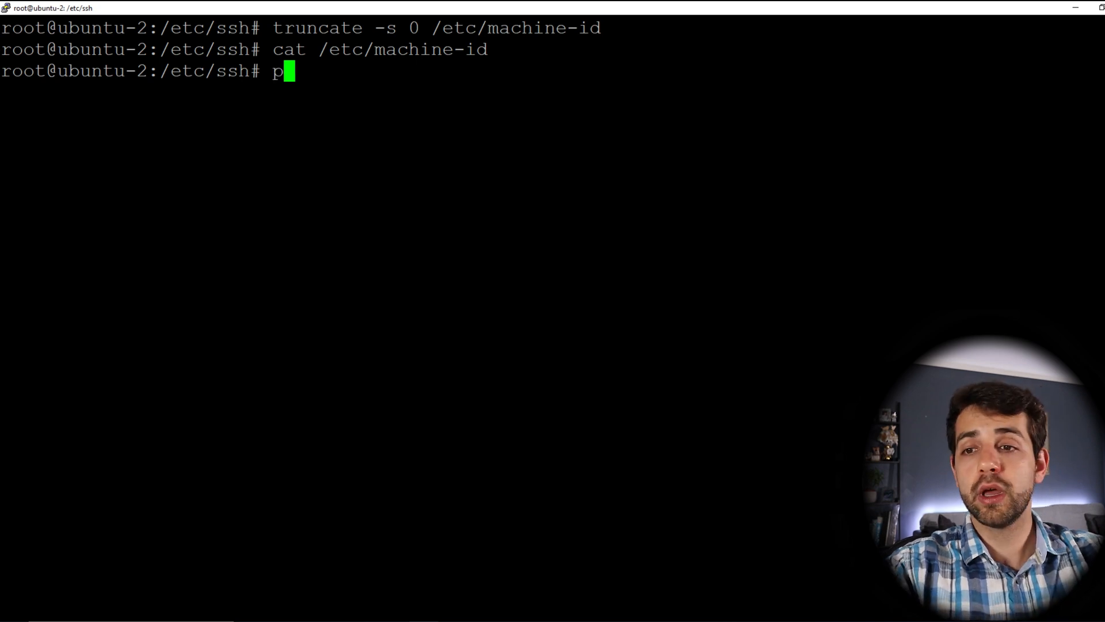
pyautogui.write('off')
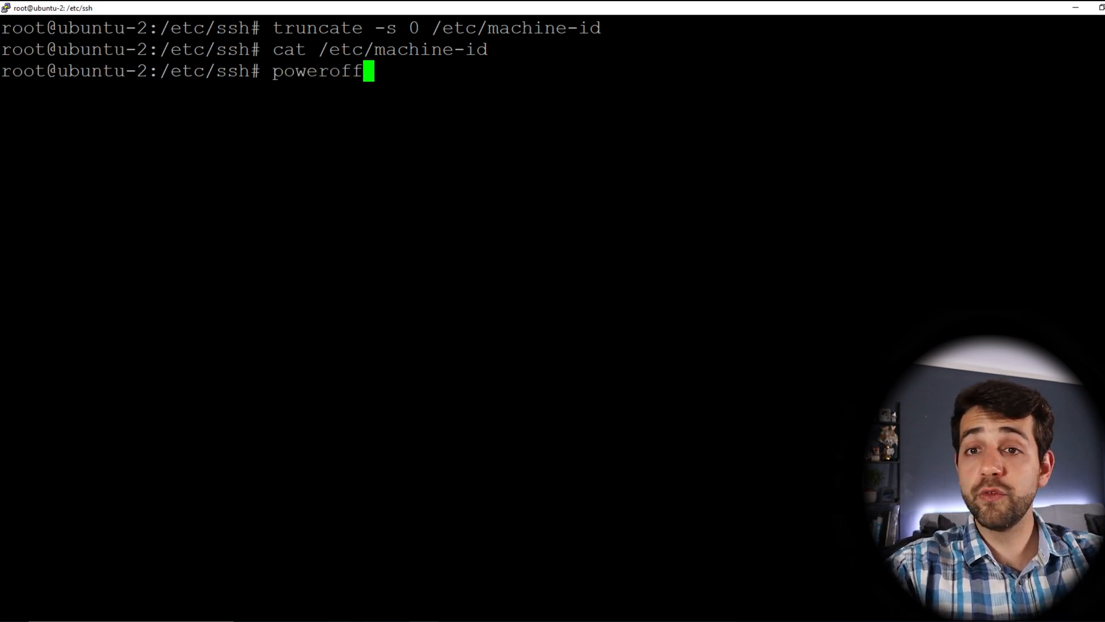
pyautogui.press('Return')
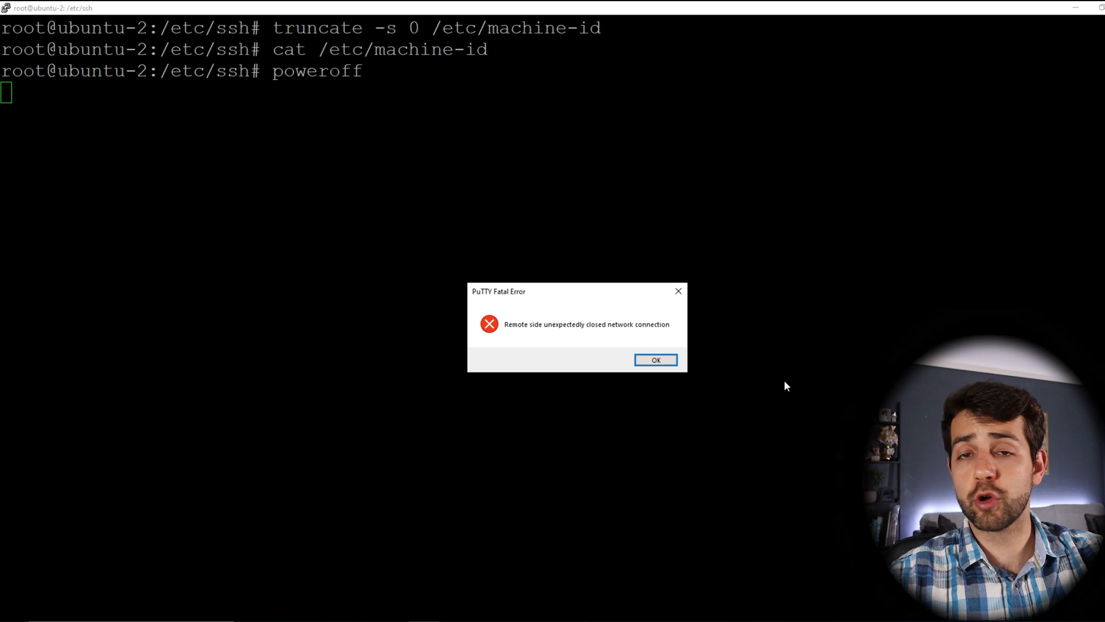
pyautogui.click(656, 360)
pyautogui.click(1104, 7)
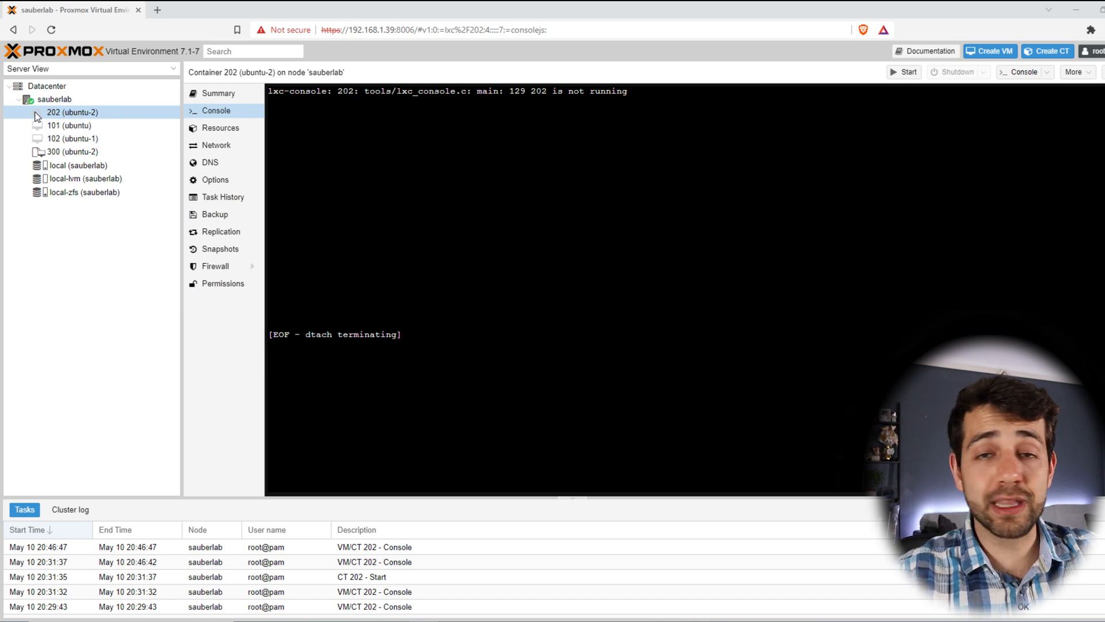
# Step: Convert container 202 (ubuntu-2) into a template and confirm the conversion
pyautogui.rightClick(37, 115)
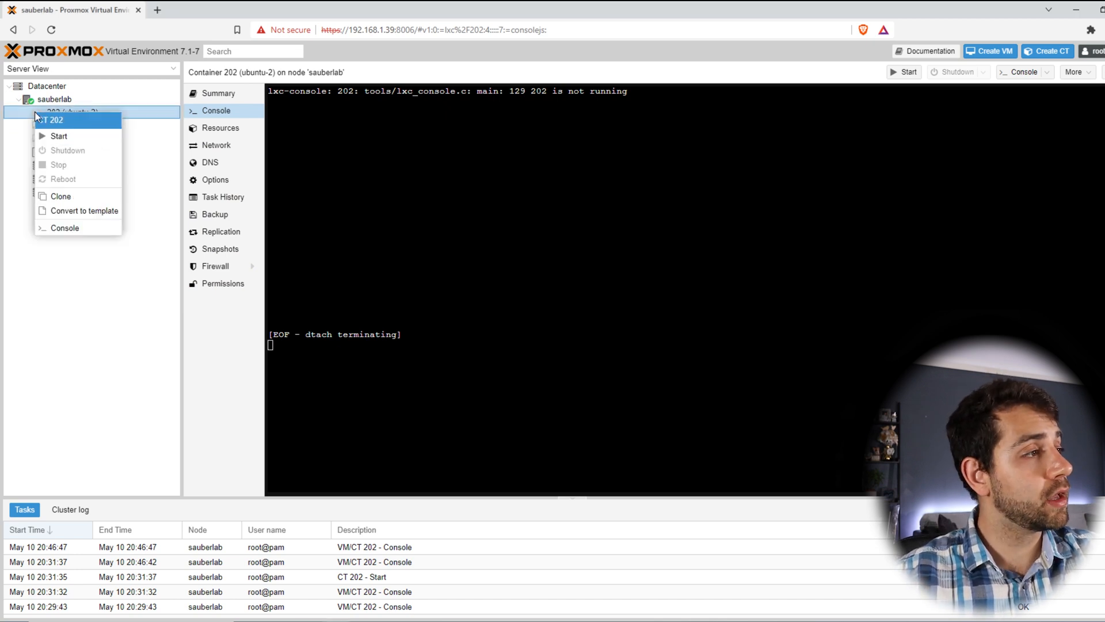
pyautogui.click(104, 212)
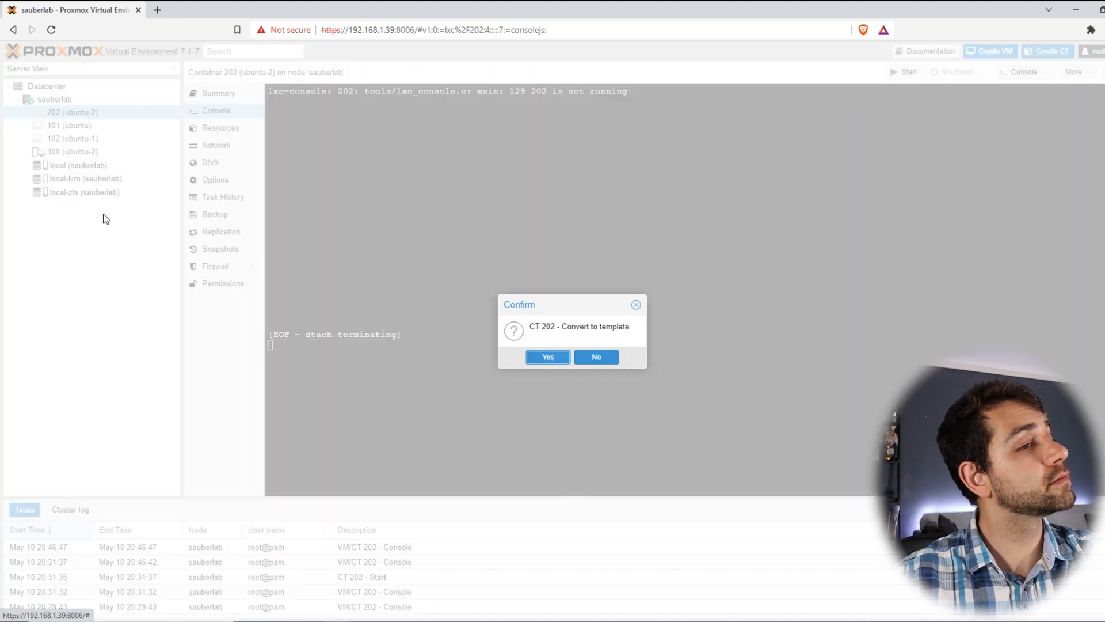
pyautogui.click(543, 356)
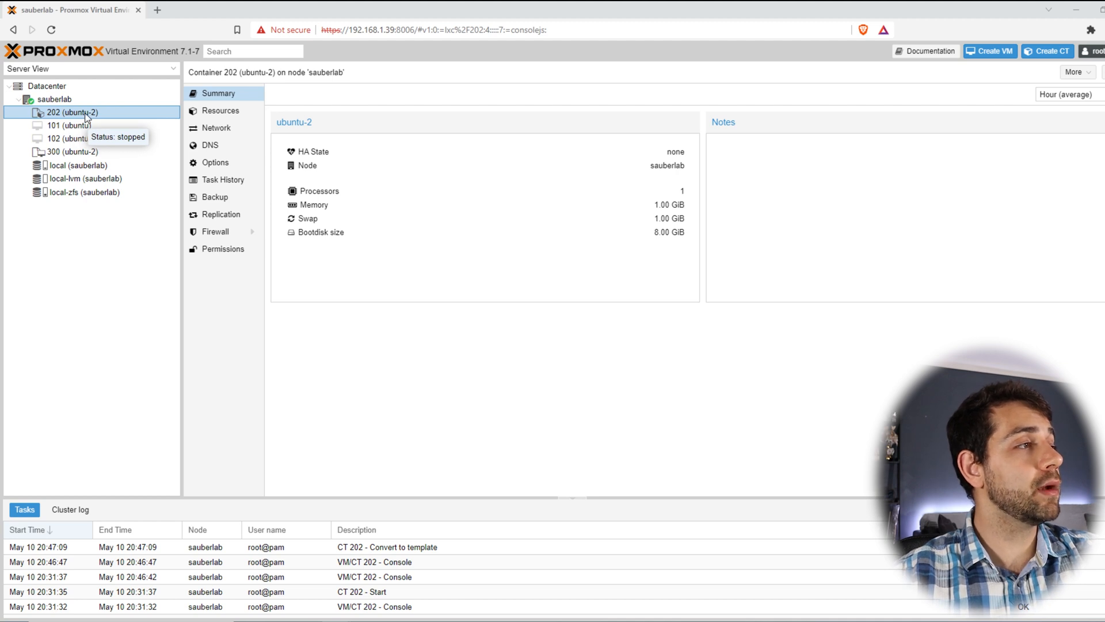
pyautogui.rightClick(84, 115)
# Step: Open the Clone form for template 202 from the More menu
pyautogui.click(112, 138)
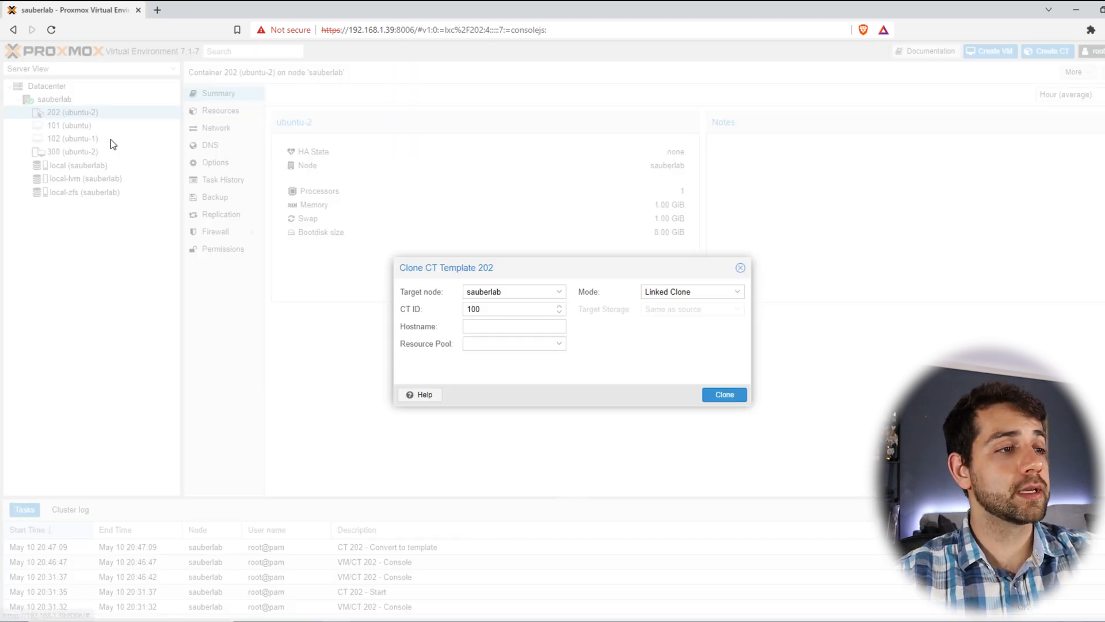
pyautogui.click(739, 268)
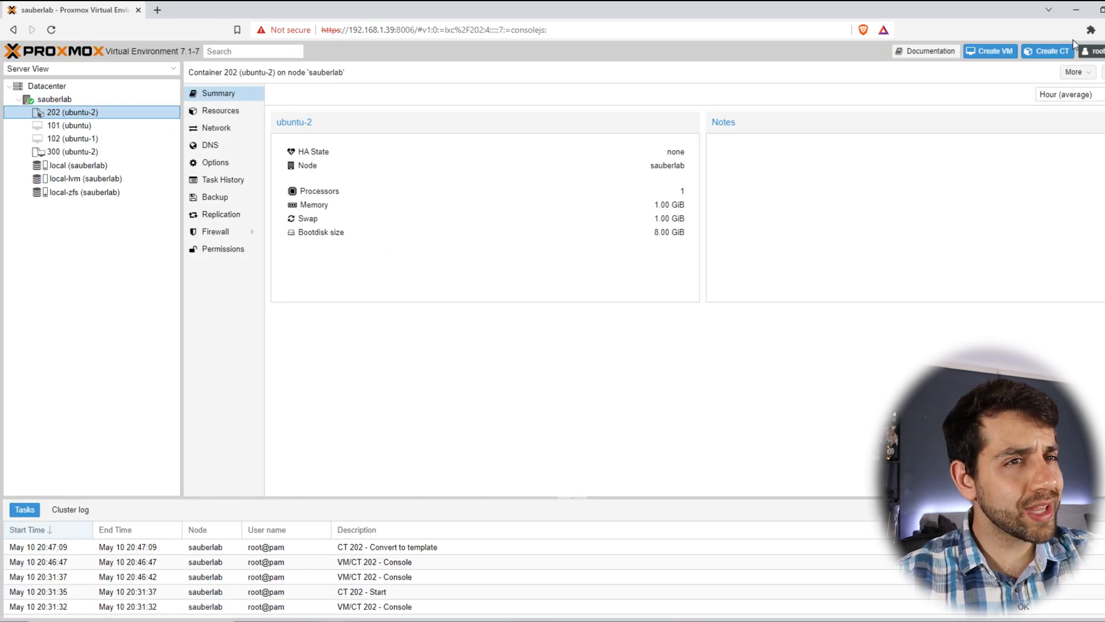
pyautogui.click(1075, 72)
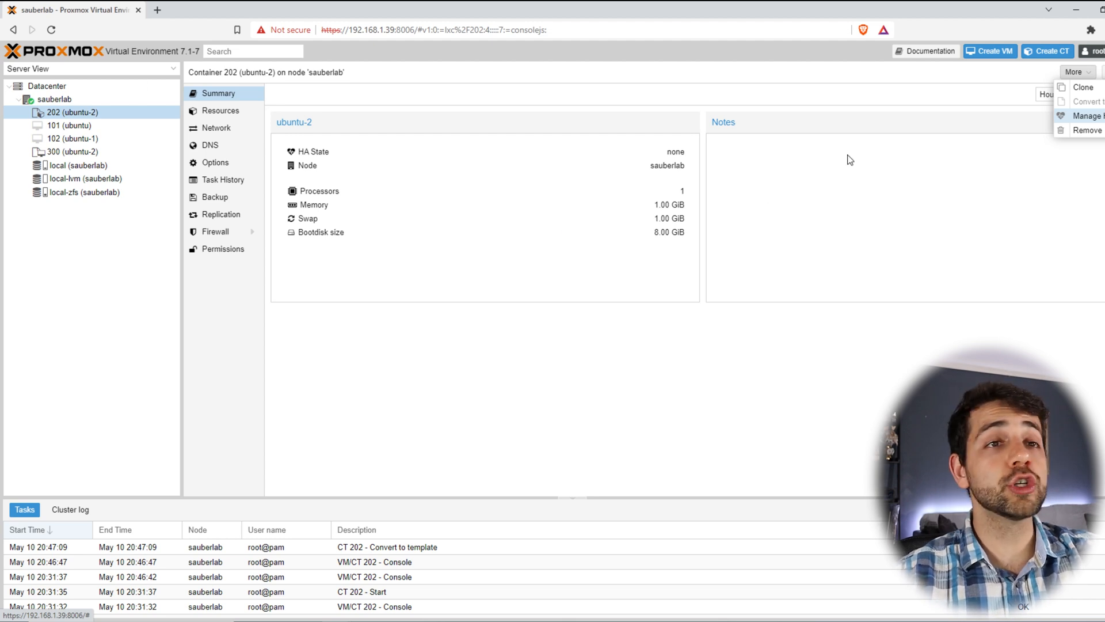
pyautogui.click(1102, 91)
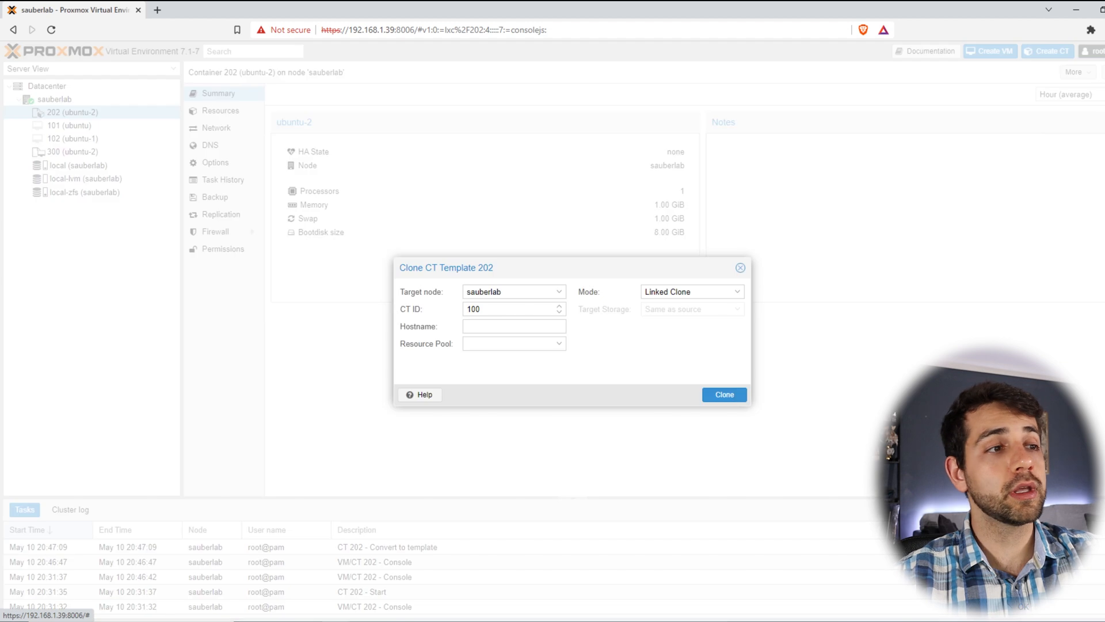
# Step: Enter CT ID 203 and hostname clone-ubuntu, and choose Full Clone mode
pyautogui.doubleClick(514, 309)
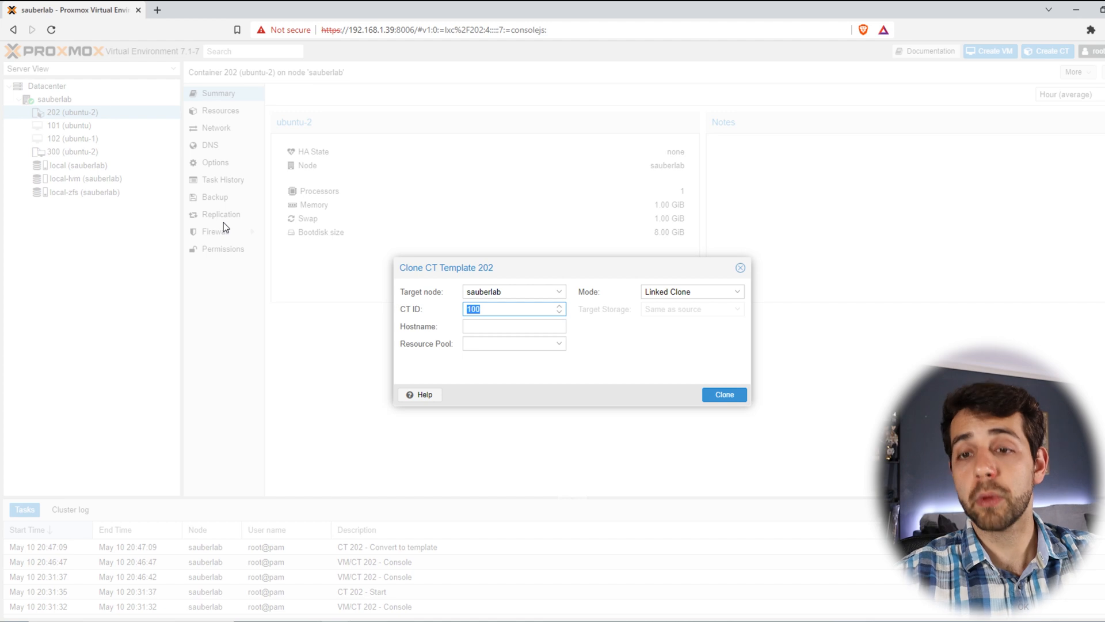
pyautogui.write('203')
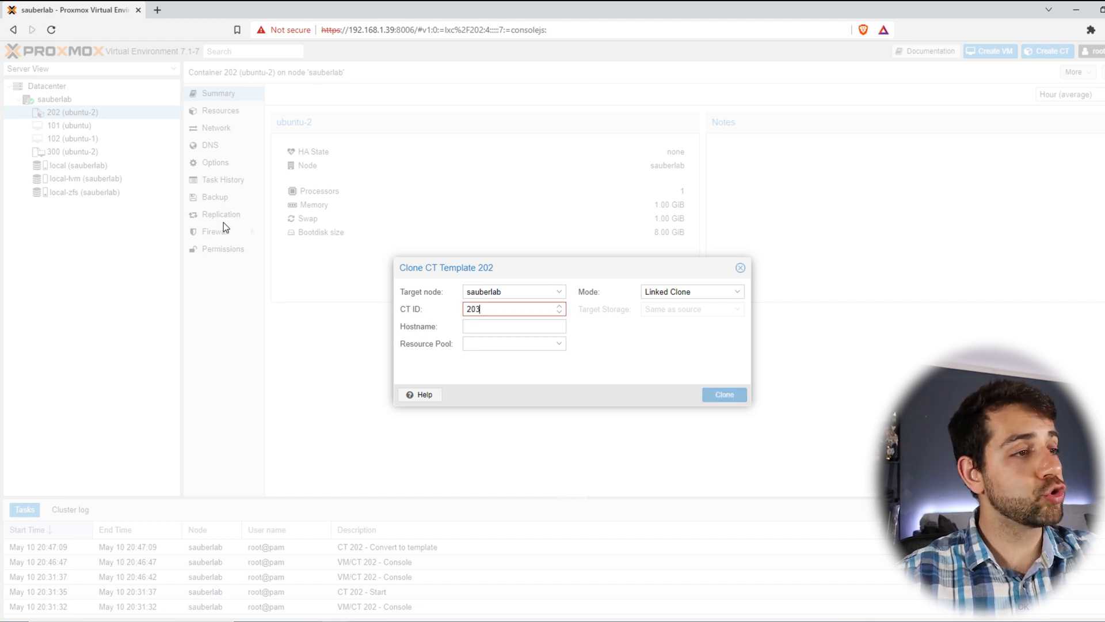
pyautogui.click(467, 325)
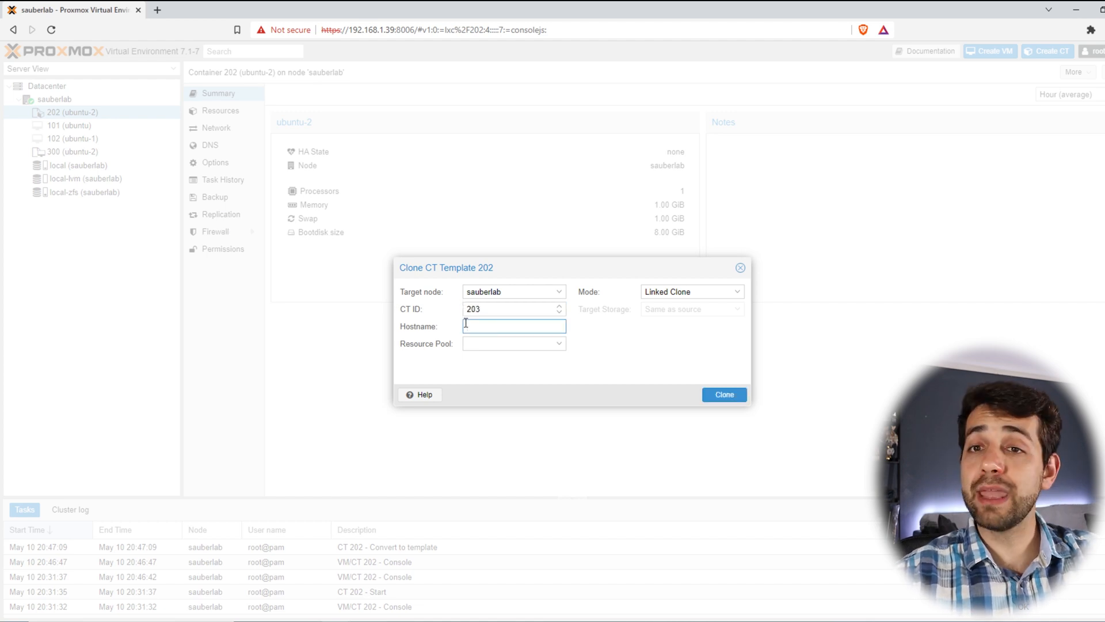
pyautogui.write('clo')
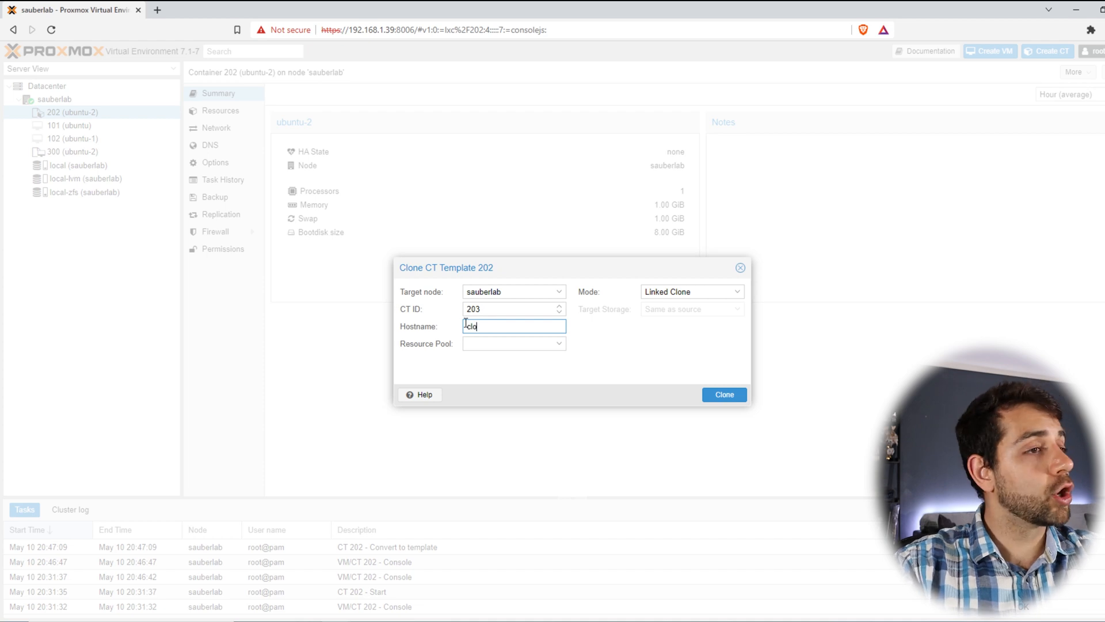
pyautogui.write('ne-ubuntu')
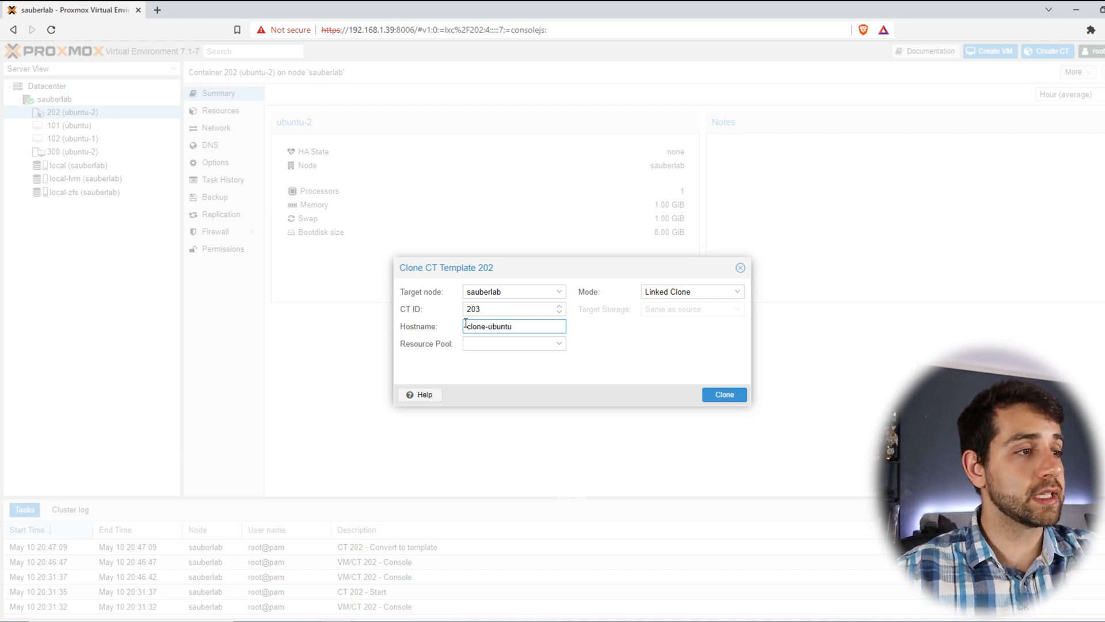
pyautogui.click(734, 291)
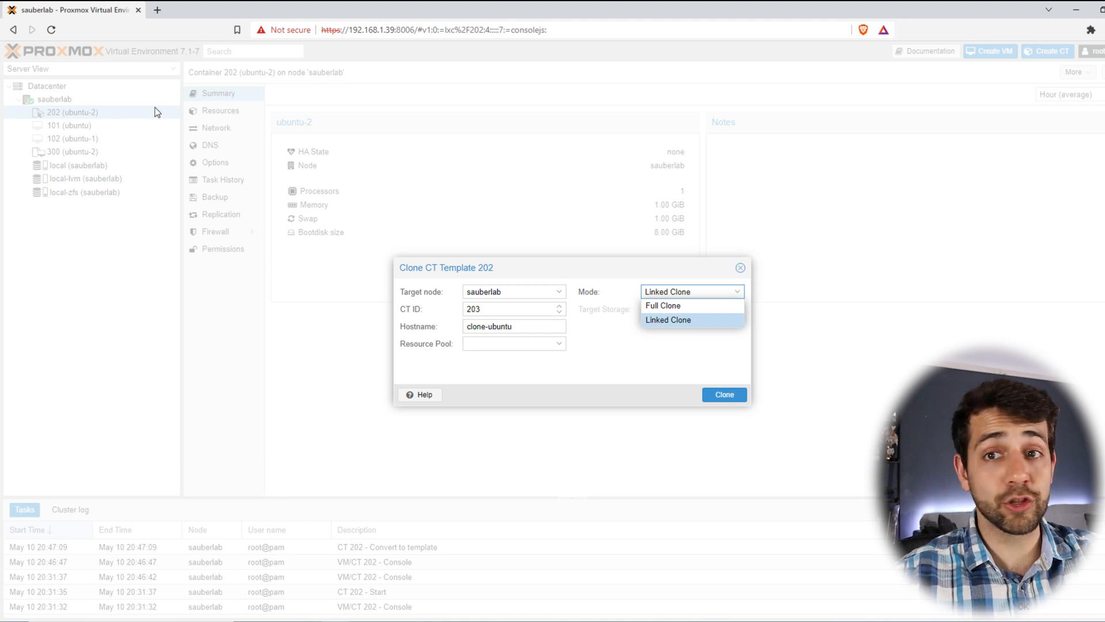
pyautogui.click(671, 306)
# Step: Choose local-zfs as target storage and clone the template into container 203
pyautogui.click(681, 310)
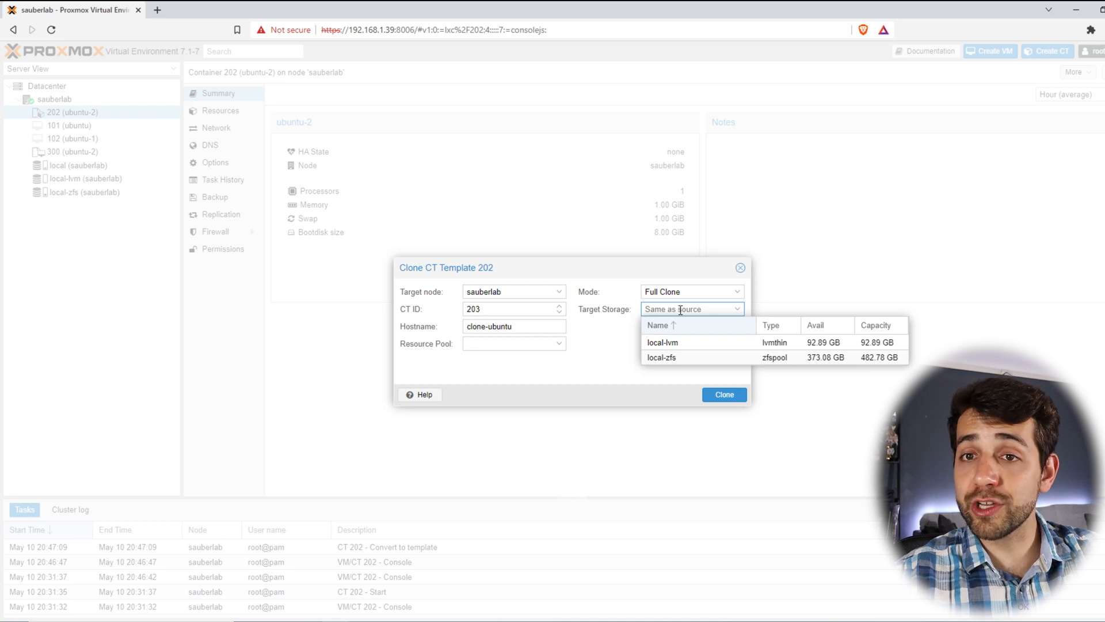
pyautogui.click(682, 360)
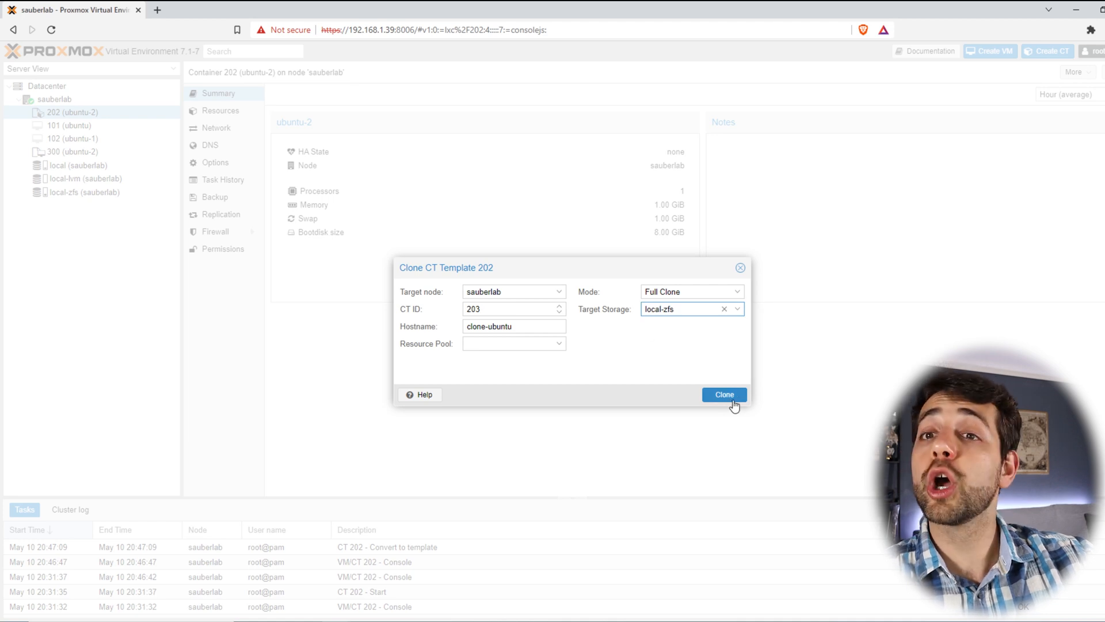
pyautogui.click(730, 399)
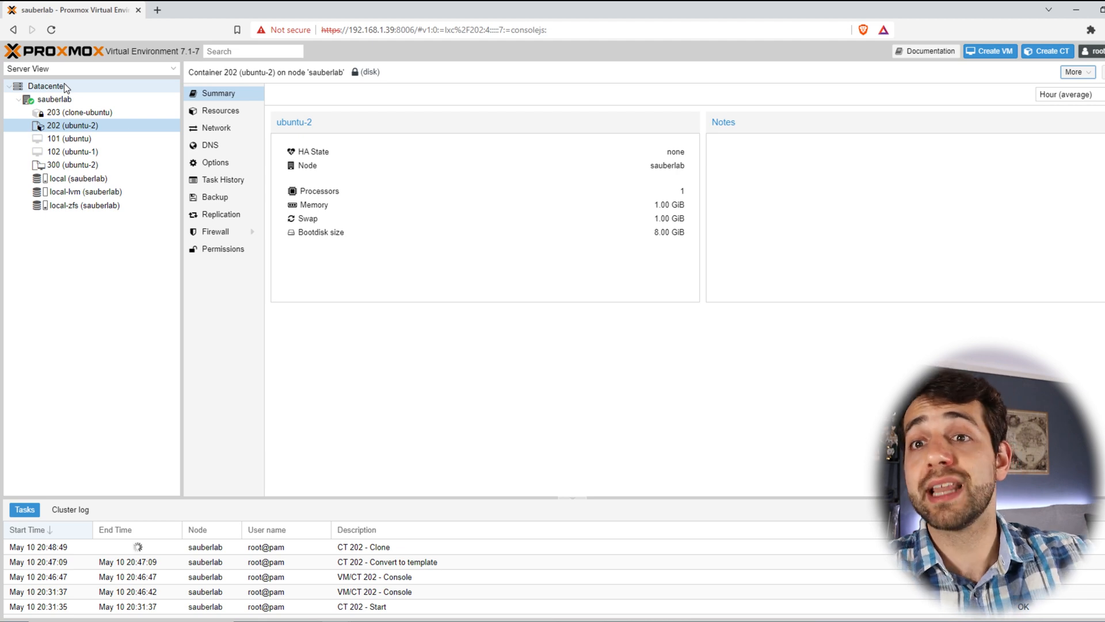
# Step: Review container 203's summary and resources, then start it from its console
pyautogui.click(79, 113)
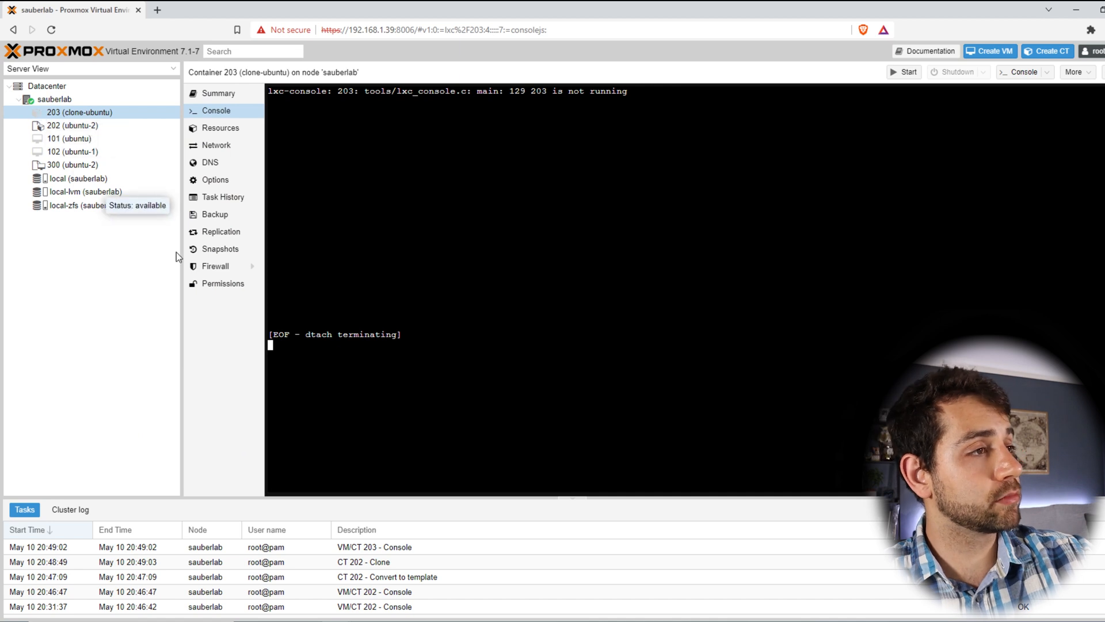
pyautogui.click(238, 93)
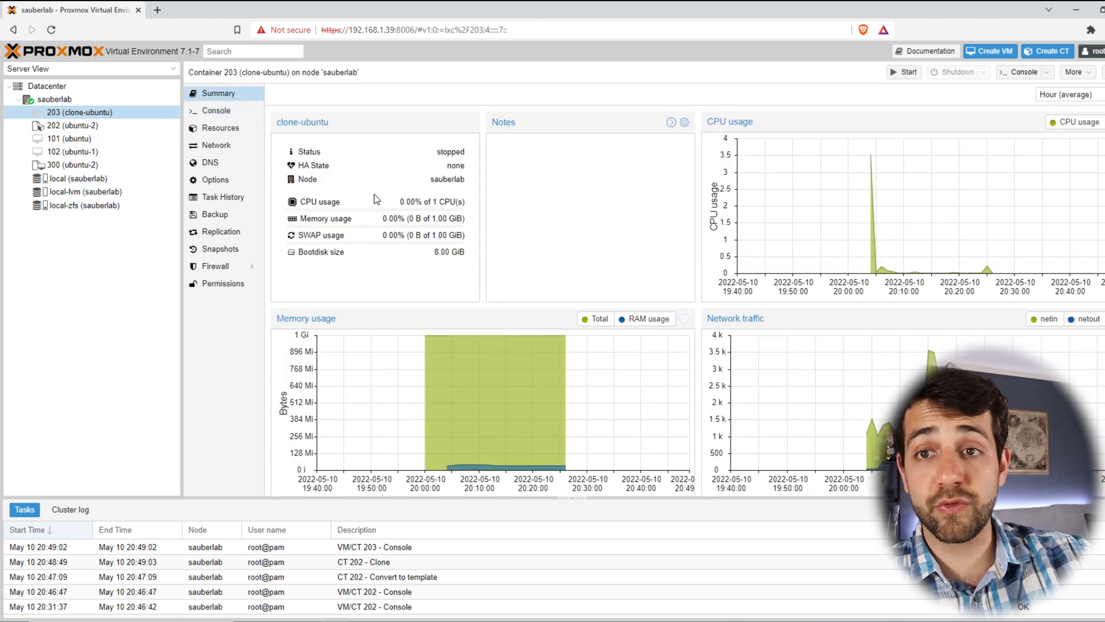
pyautogui.click(221, 128)
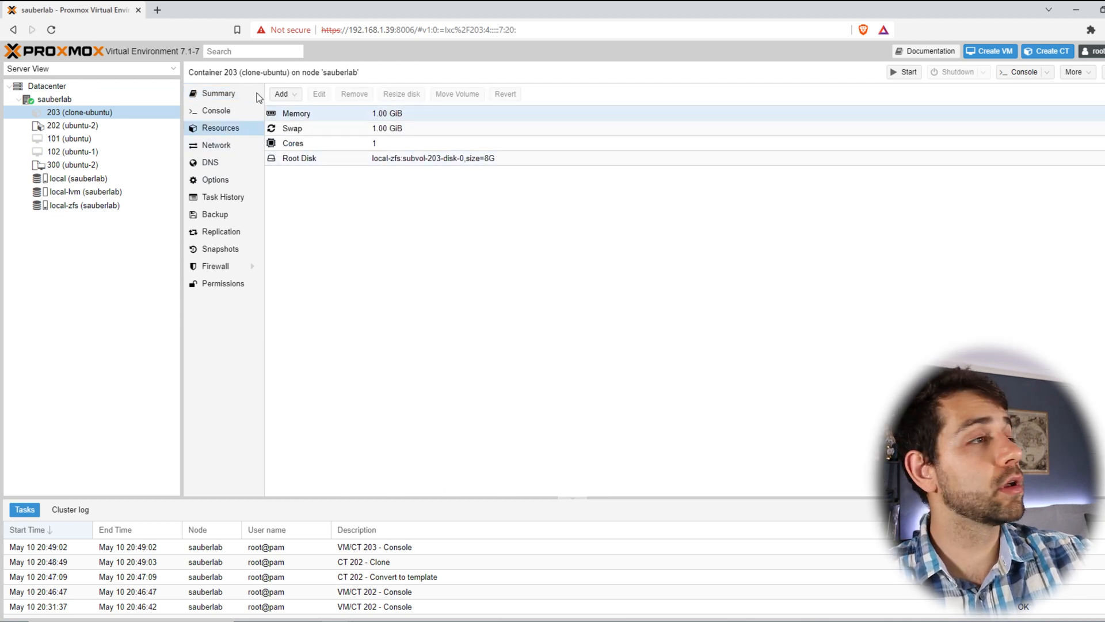
pyautogui.click(219, 97)
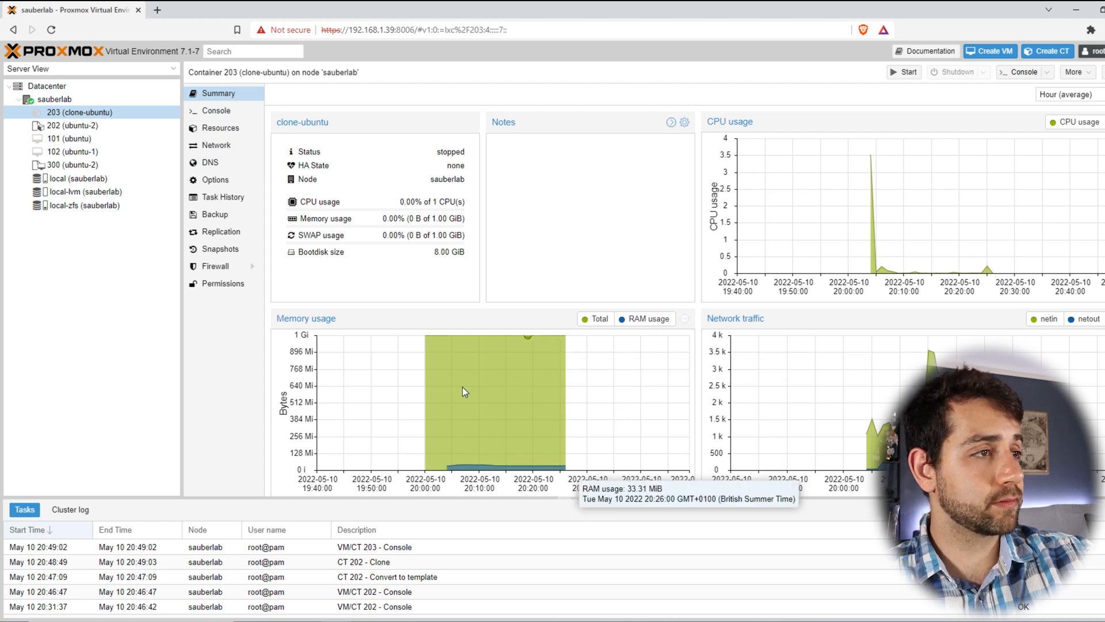
pyautogui.click(217, 110)
pyautogui.click(920, 72)
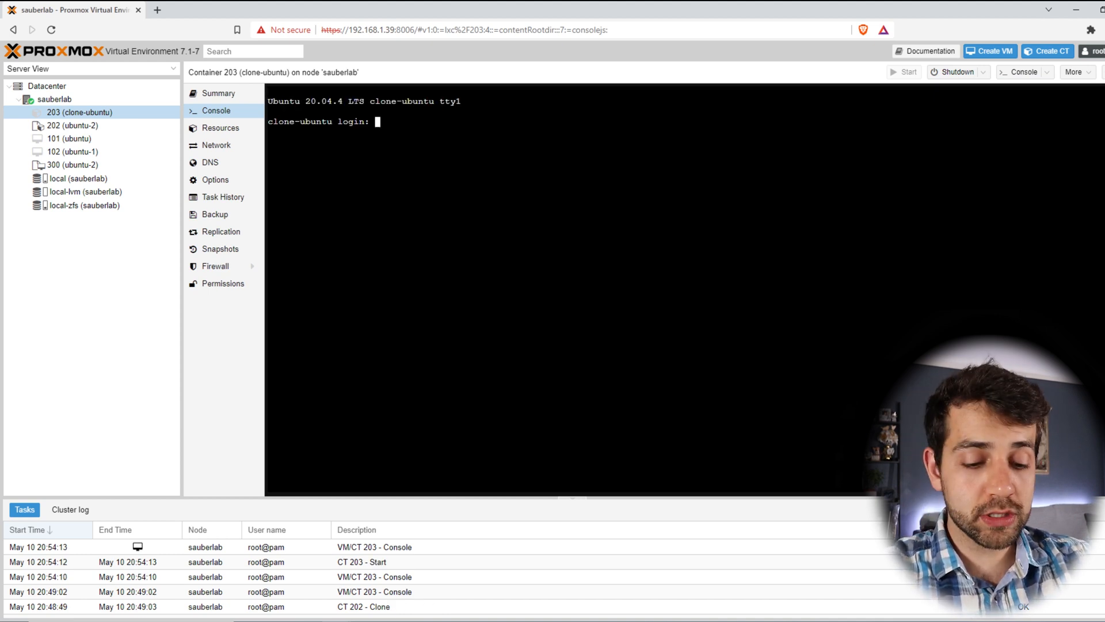
# Step: Log in as root, go to /etc/ssh, and list it, finding no host keys
pyautogui.write('root')
pyautogui.press('Return')
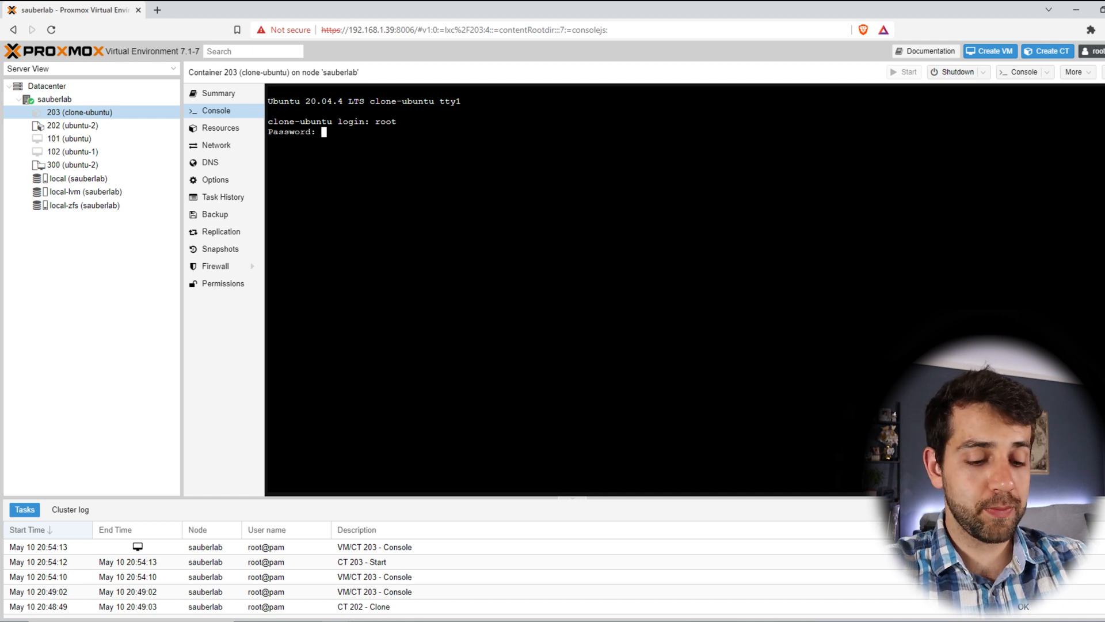
pyautogui.press('Return')
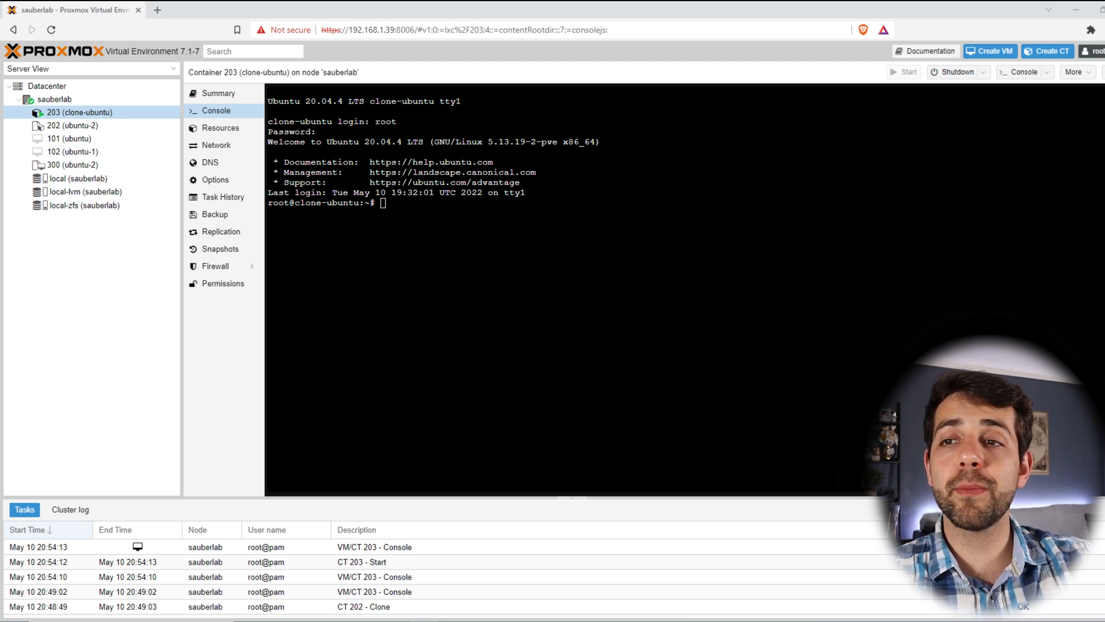
pyautogui.rightClick(396, 218)
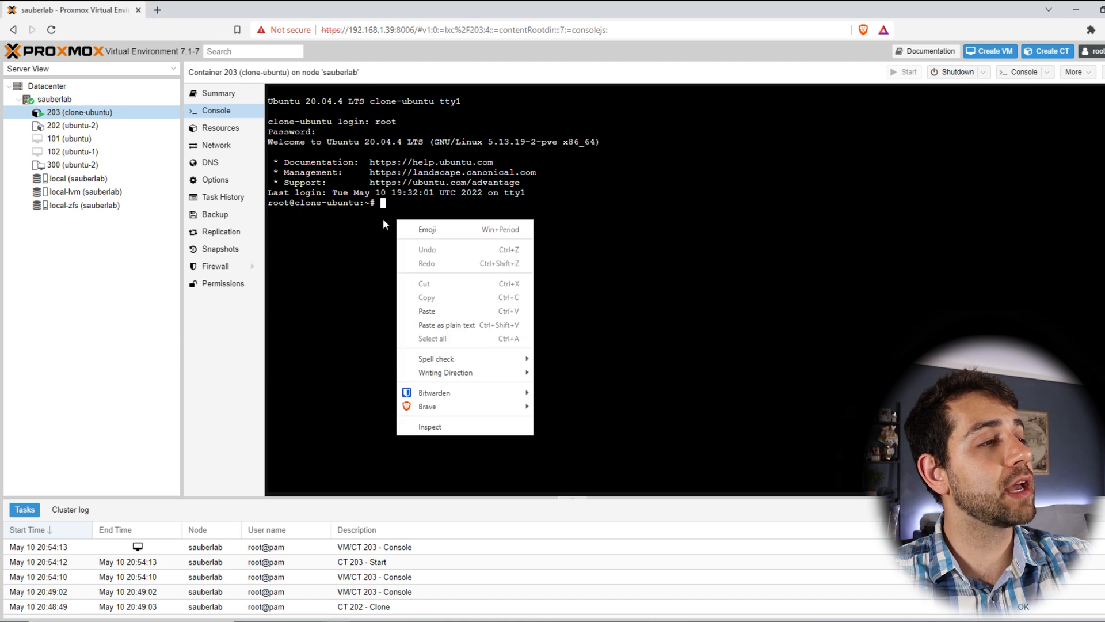
pyautogui.click(426, 311)
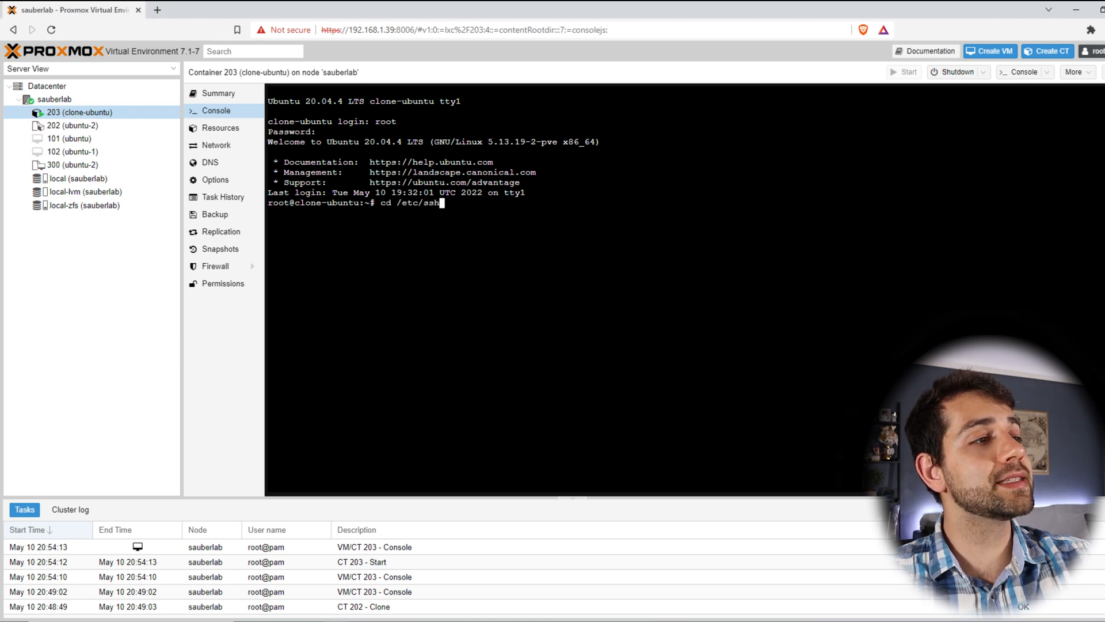
pyautogui.press('Return')
pyautogui.write('ls')
pyautogui.press('Return')
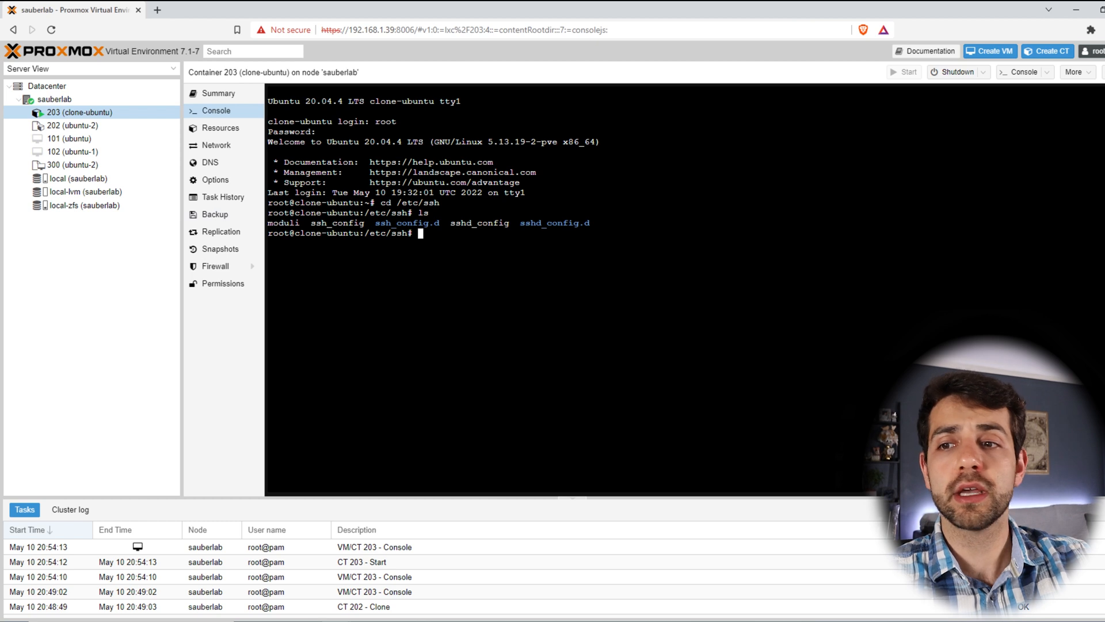
# Step: Paste the 'dpkg-reconfigure openssh-server' command into the console
pyautogui.click(424, 621)
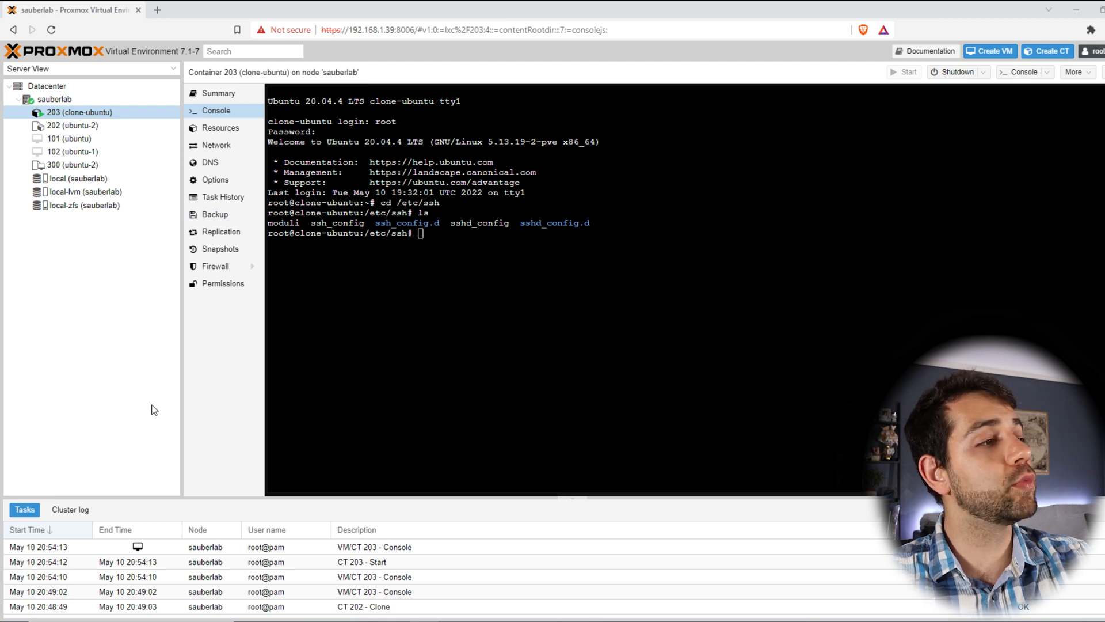
pyautogui.rightClick(387, 320)
pyautogui.click(442, 411)
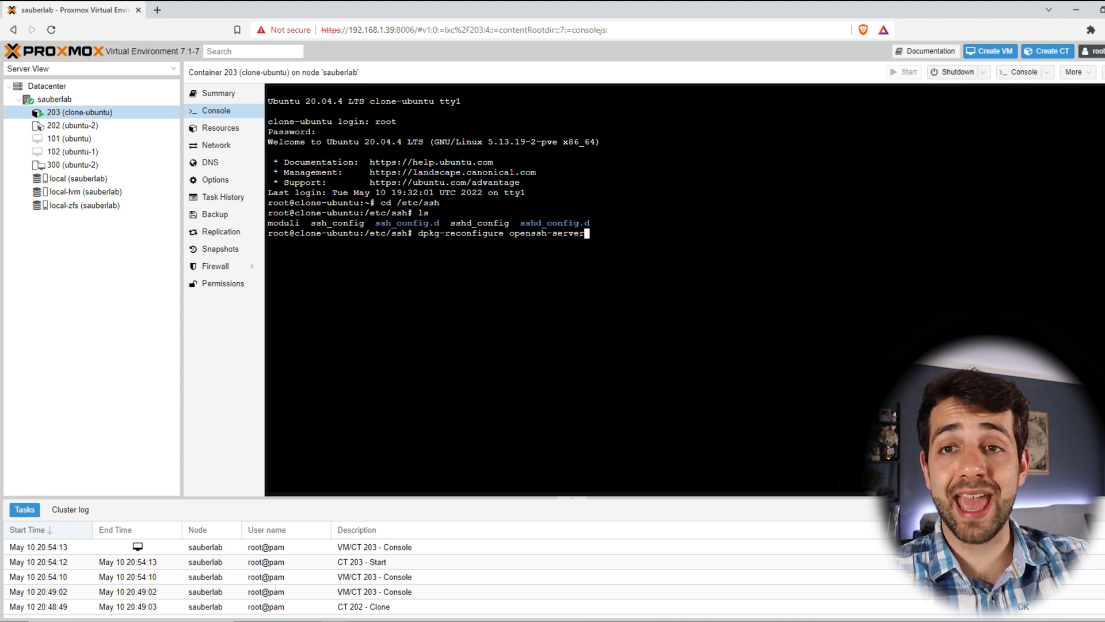
# Step: Regenerate SSH host keys and confirm new RSA, ECDSA and ED25519 keys in /etc/ssh
pyautogui.press('Return')
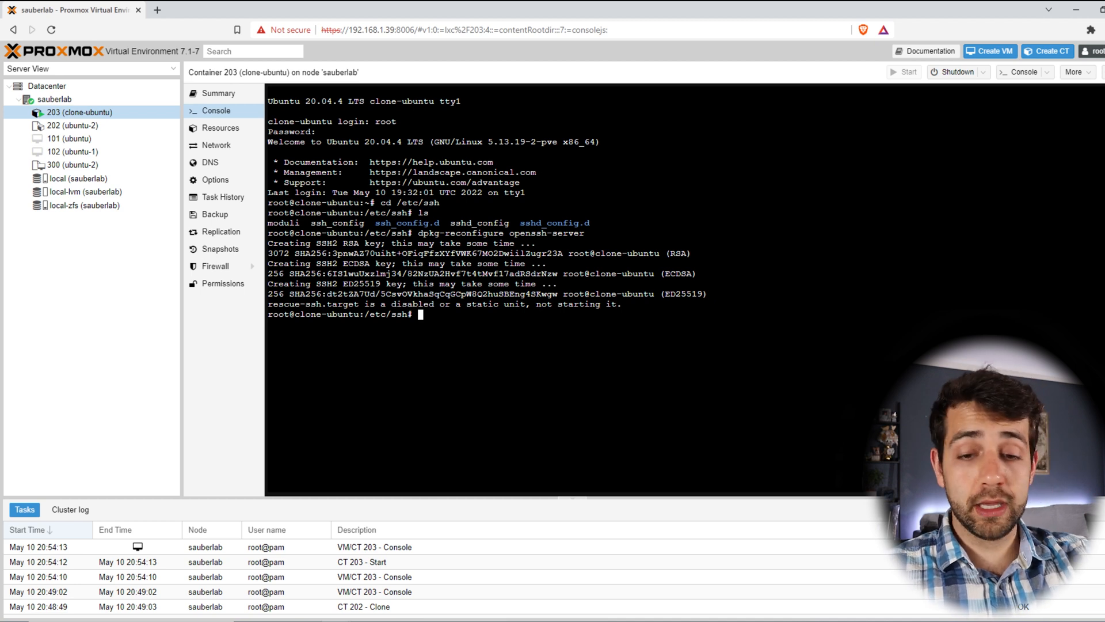
pyautogui.write('ls')
pyautogui.press('Return')
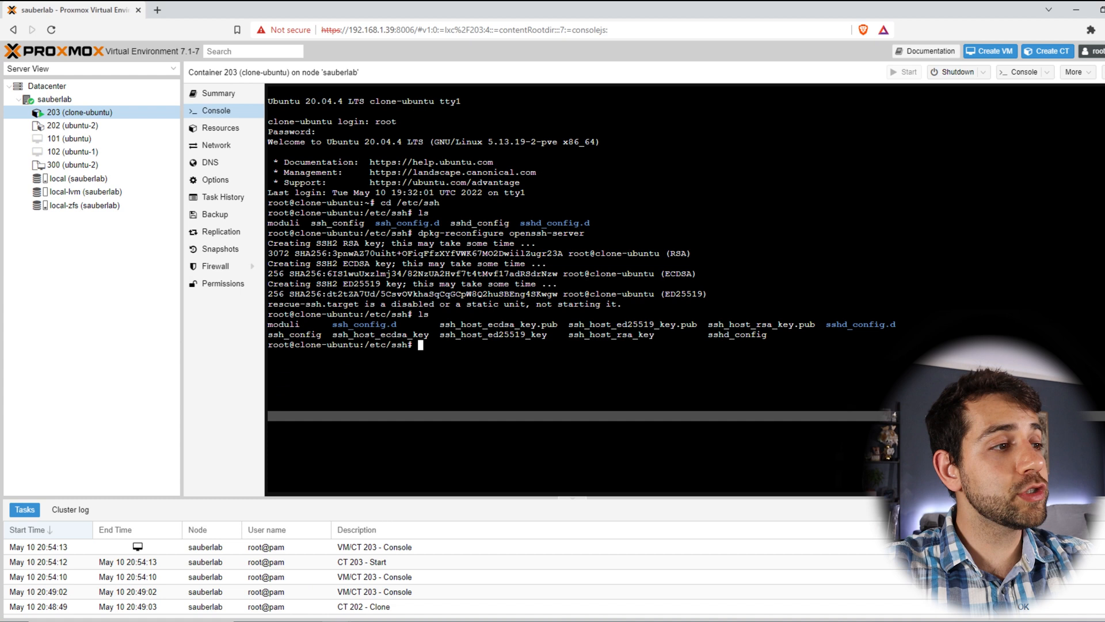
# Step: Run 'ip address' to find the container's IP 192.168.1.99, then launch PuTTY
pyautogui.write('ip addre')
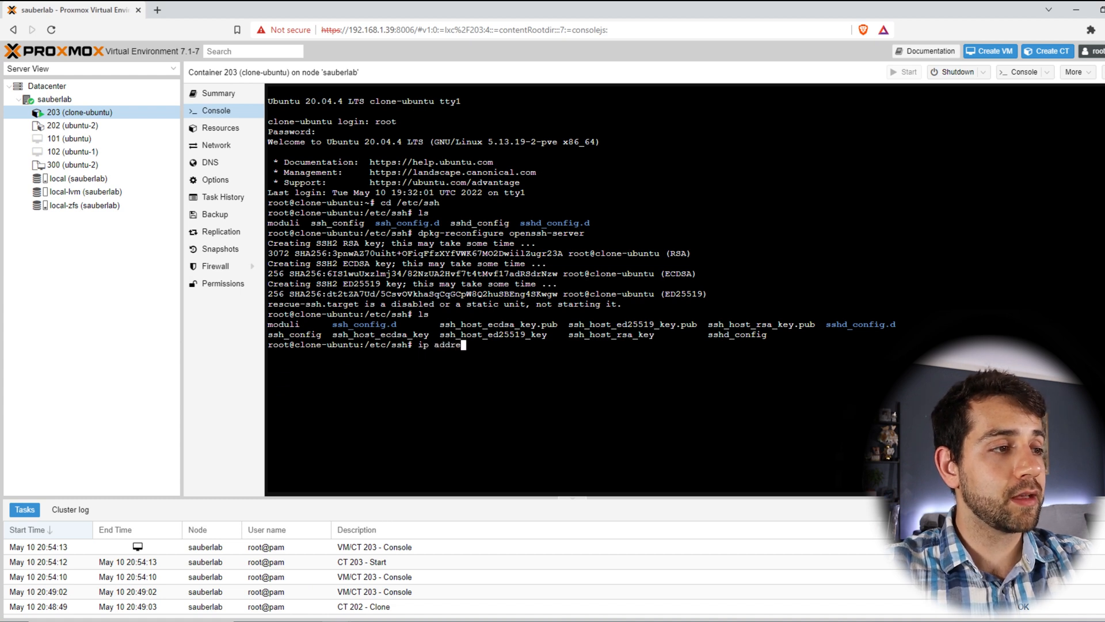
pyautogui.write('ss')
pyautogui.press('Return')
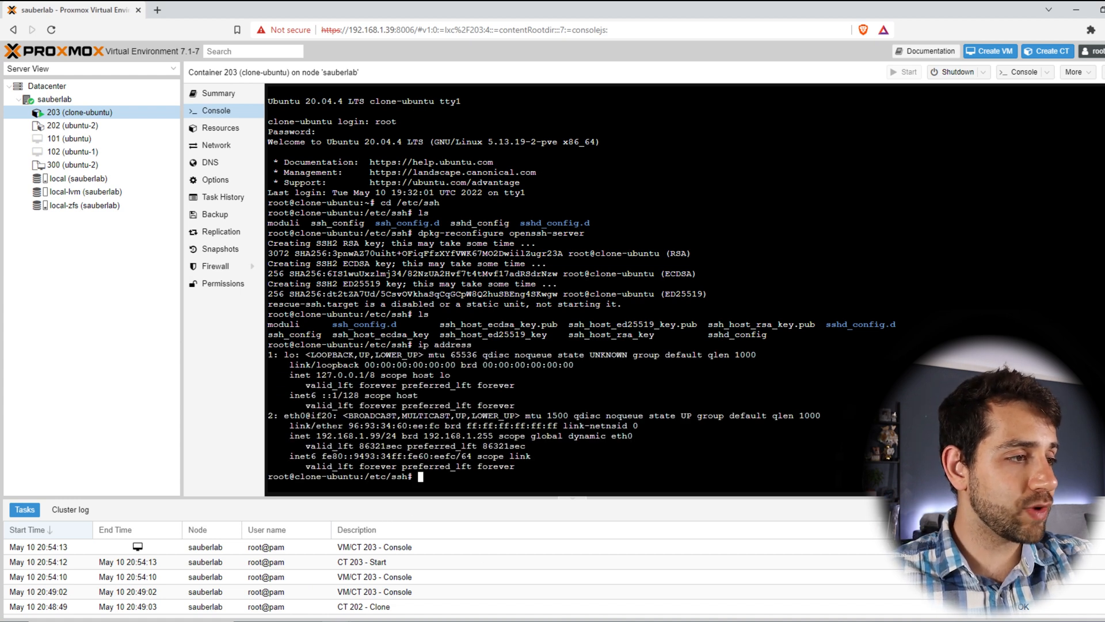
pyautogui.moveTo(320, 437); pyautogui.dragTo(380, 428)
pyautogui.click(462, 620)
# Step: Enter host 192.168.1.99 and set PuTTY's terminal font size to 24
pyautogui.write('192.')
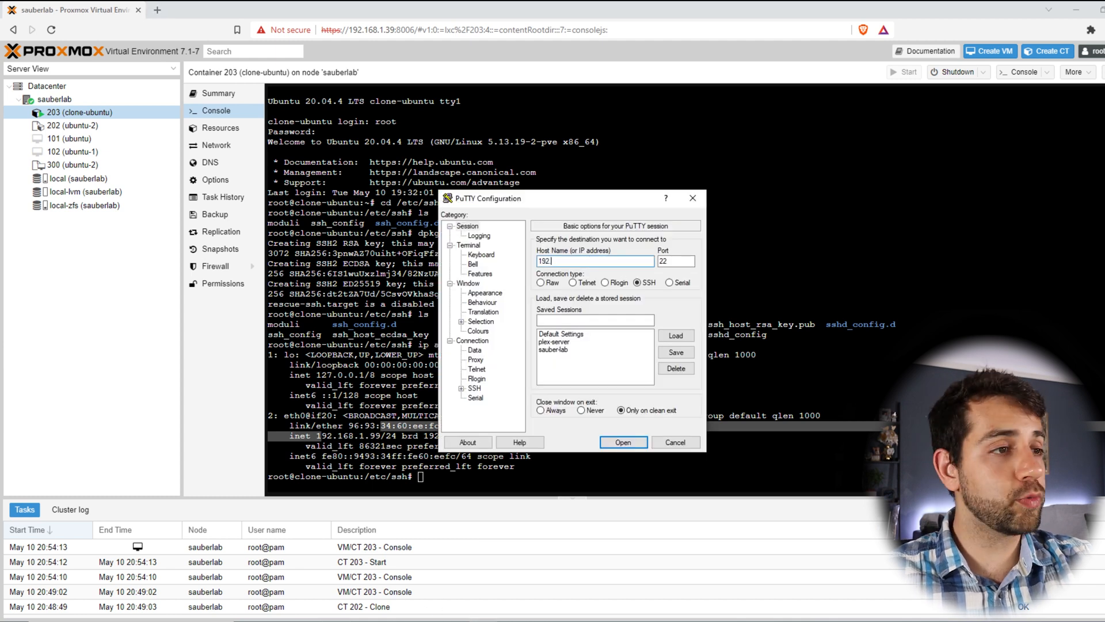
pyautogui.write('168.1.99')
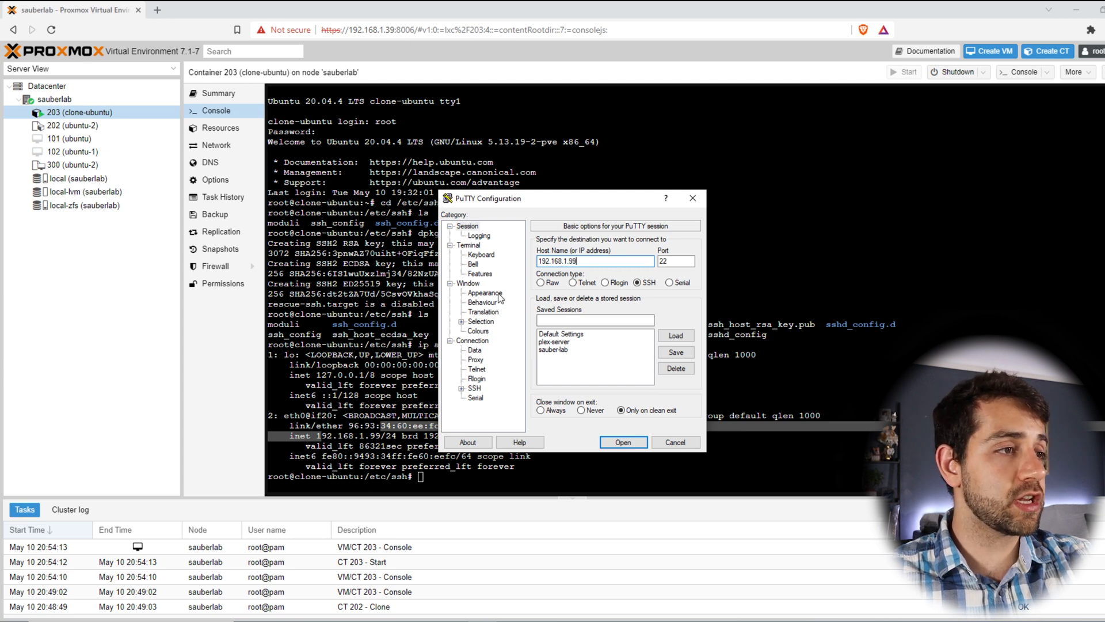
pyautogui.click(499, 294)
pyautogui.click(669, 309)
pyautogui.scroll(-1, 676, 348)
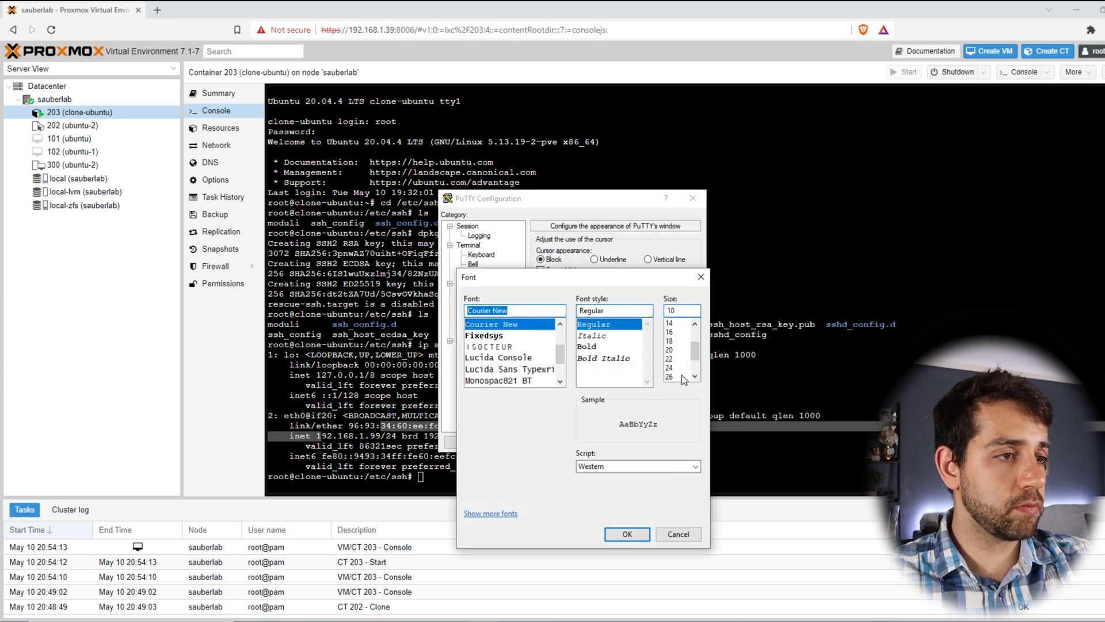
pyautogui.click(670, 367)
pyautogui.click(627, 533)
# Step: Open the SSH session, accept the clone's new host key, and log in as the regular user
pyautogui.click(621, 444)
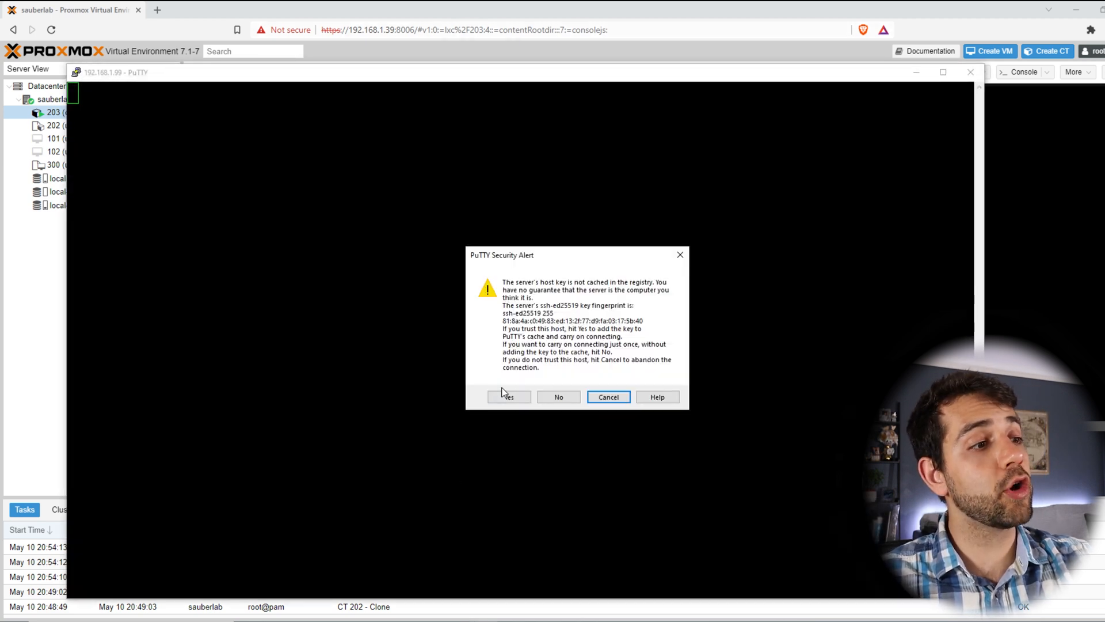
pyautogui.click(506, 394)
pyautogui.doubleClick(306, 76)
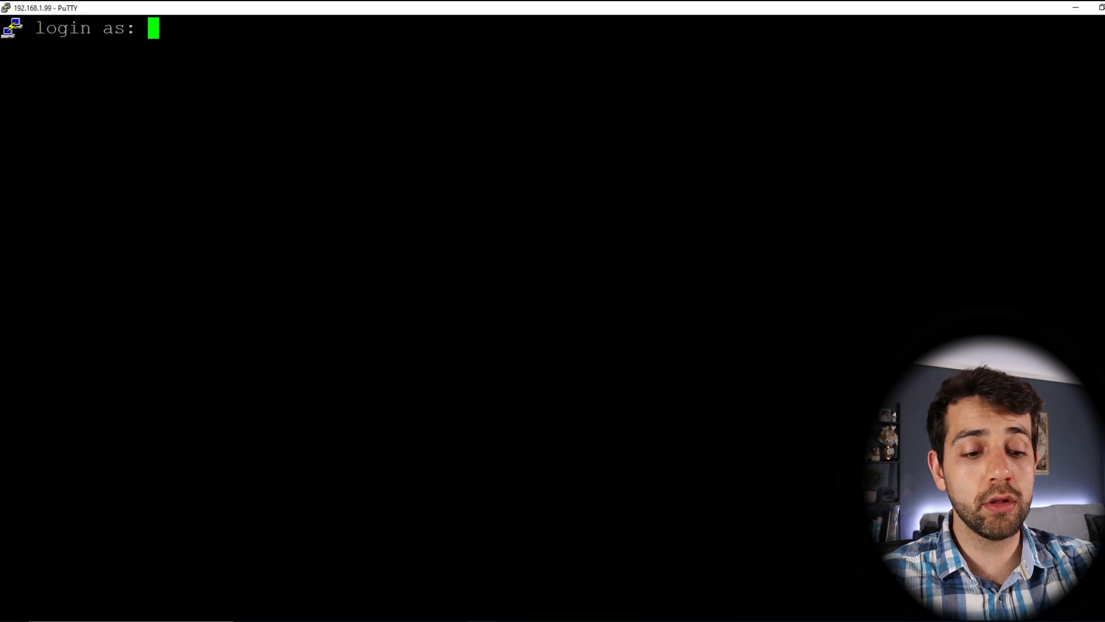
pyautogui.write('sauberlab')
pyautogui.press('Return')
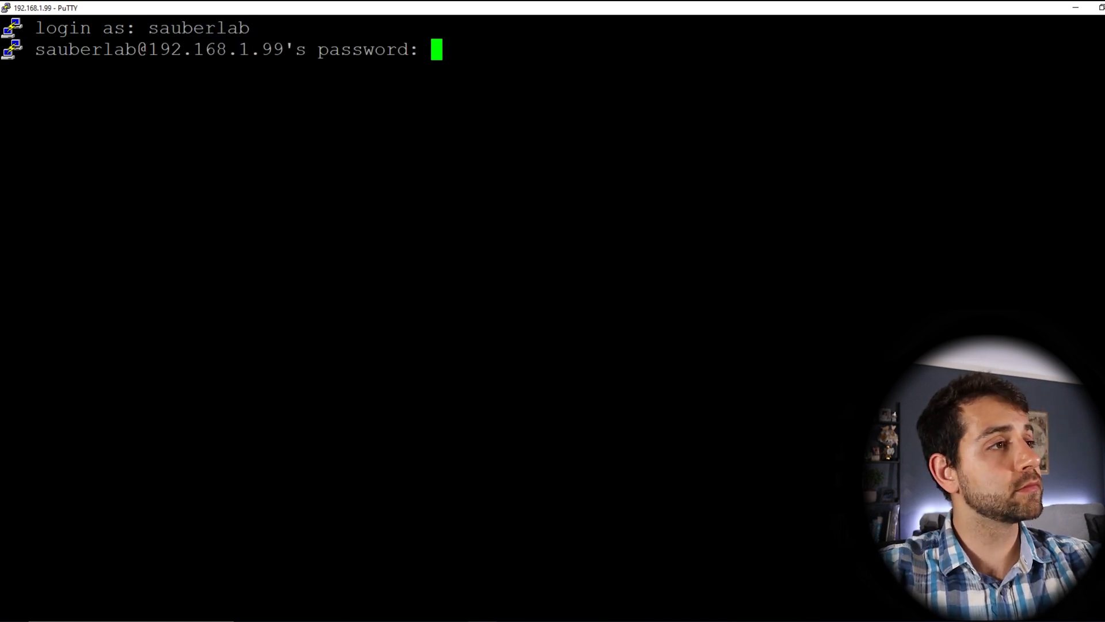
pyautogui.press('Return')
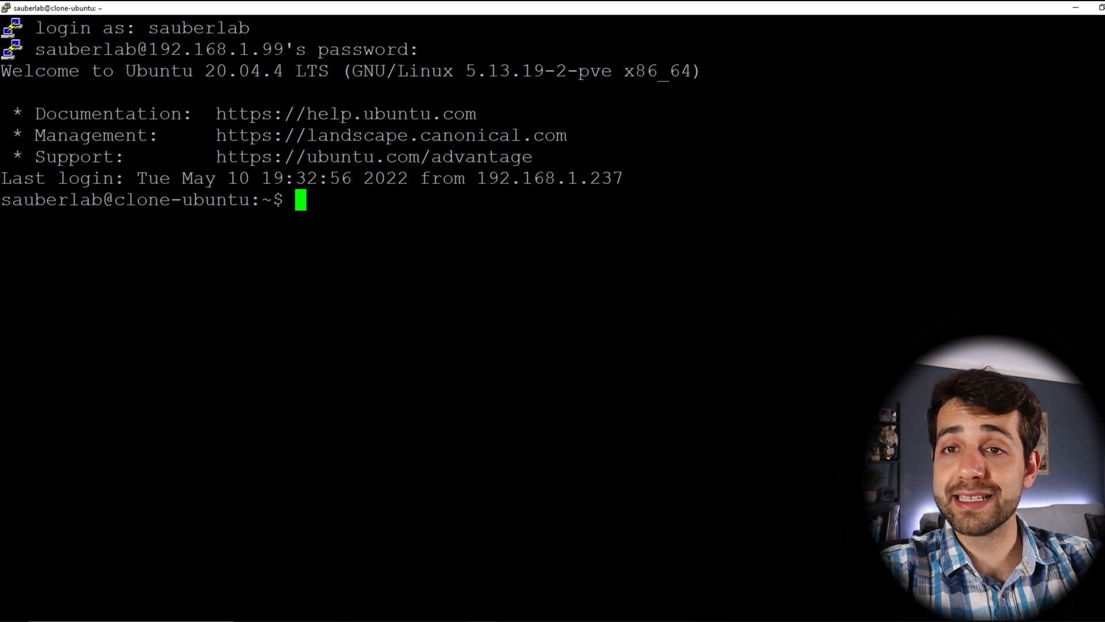